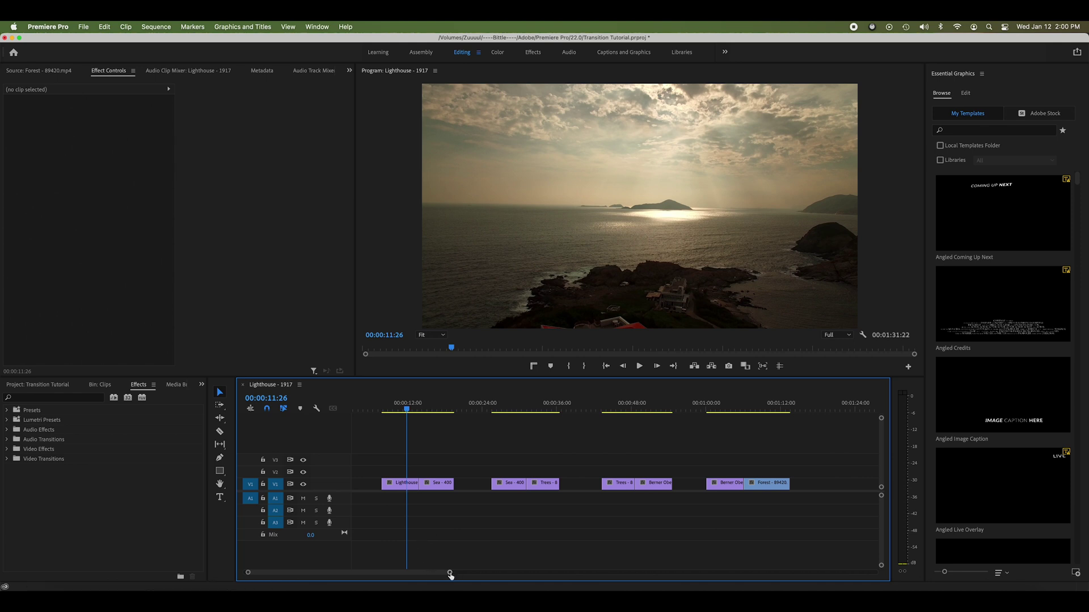
- Zoom the timeline in on the Lighthouse/Sea edit and play across the plain cut
left_click_drag(450, 575, 390, 574)
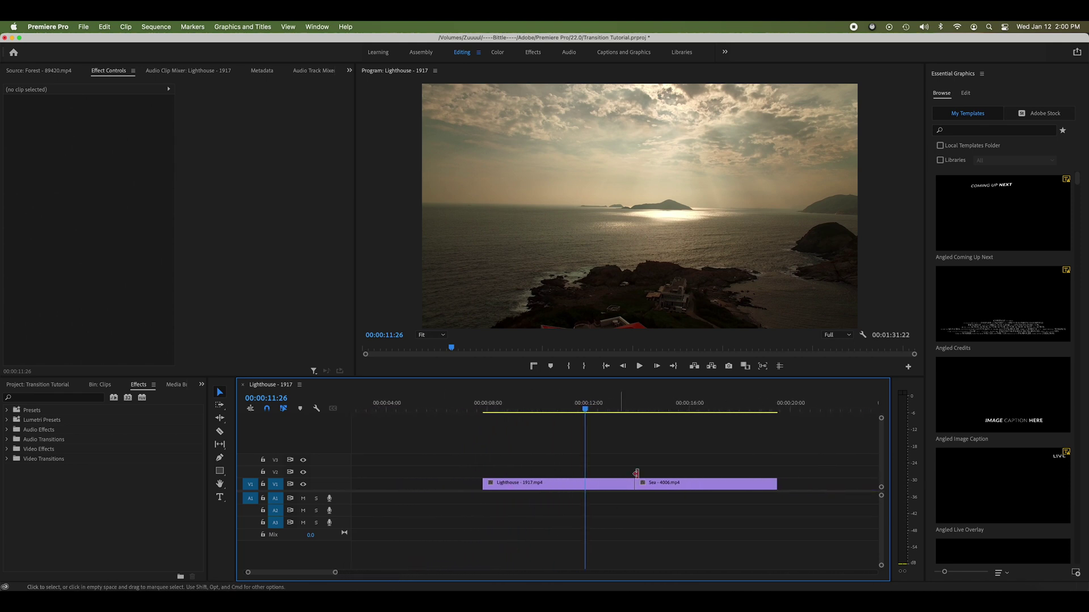
left_click(615, 409)
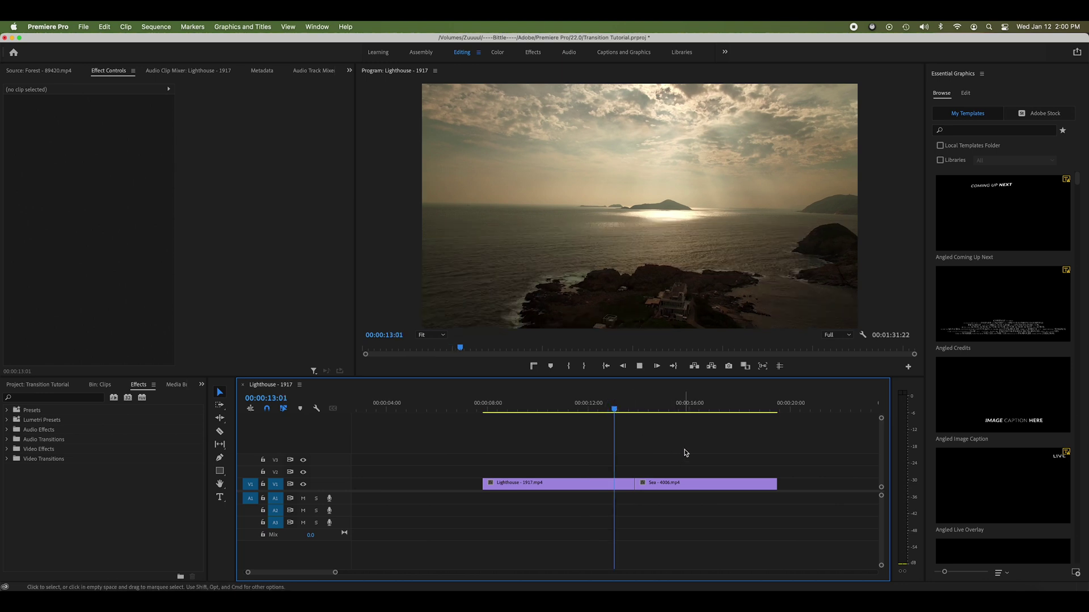
key("space")
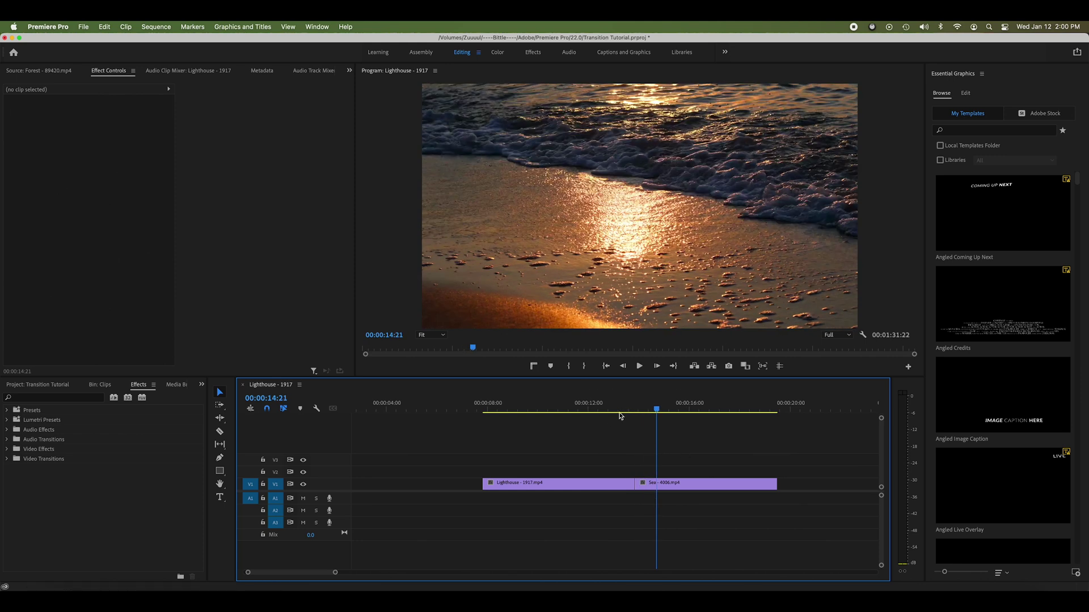
left_click_drag(656, 409, 623, 409)
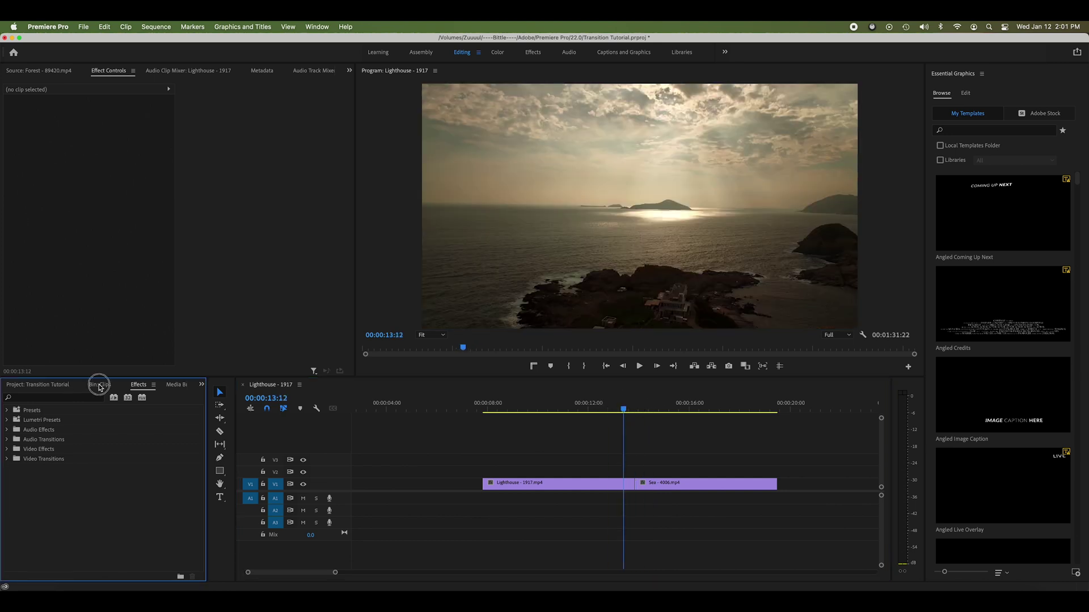
- In the Effects panel, expand Video Transitions > Dissolve to reveal Cross Dissolve
left_click(100, 387)
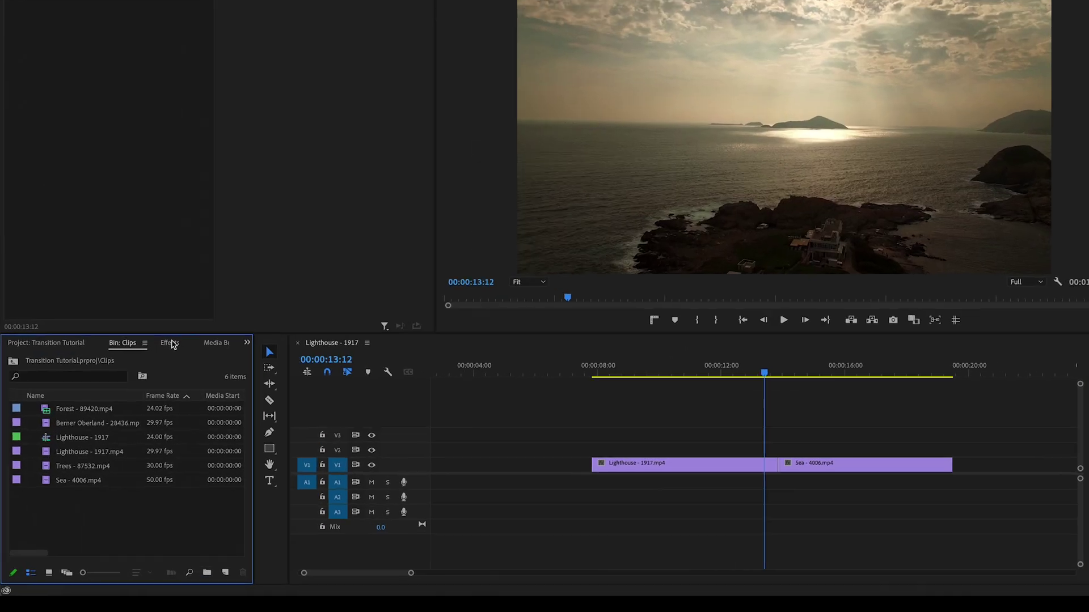
left_click(138, 385)
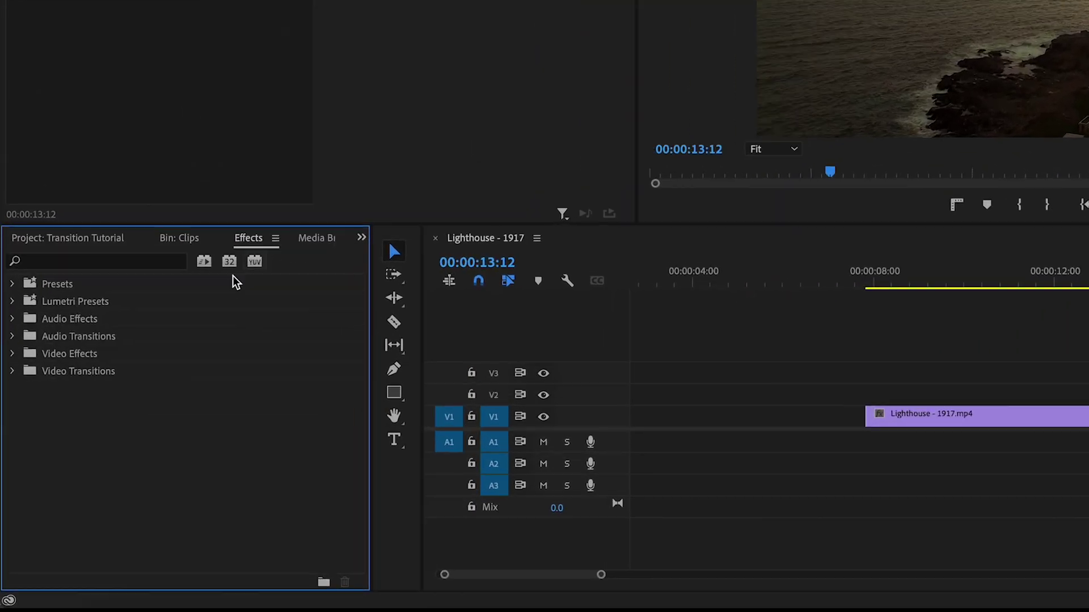
left_click(14, 343)
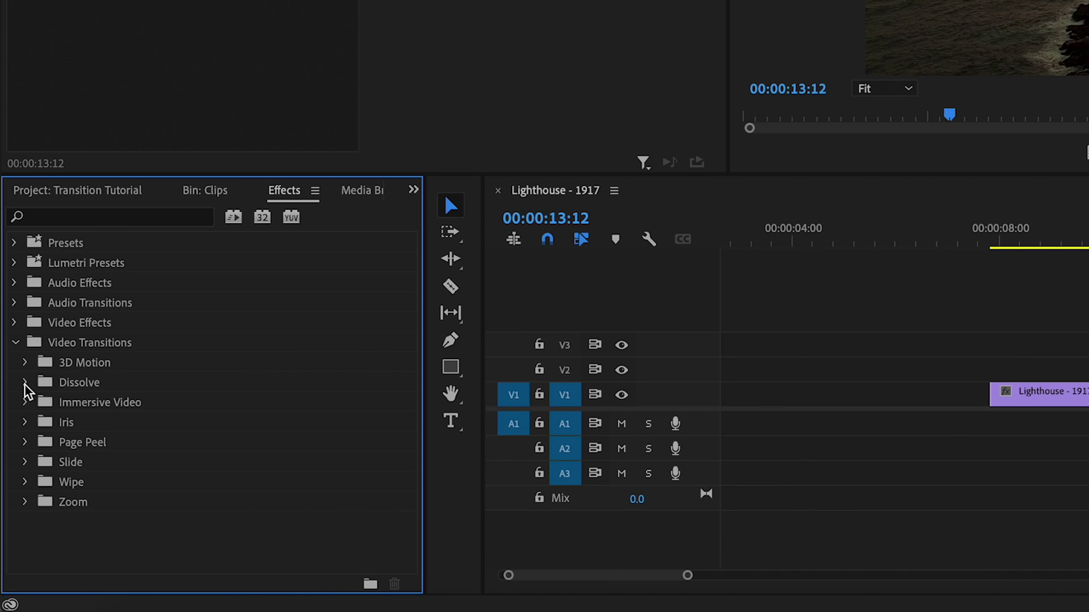
left_click(25, 384)
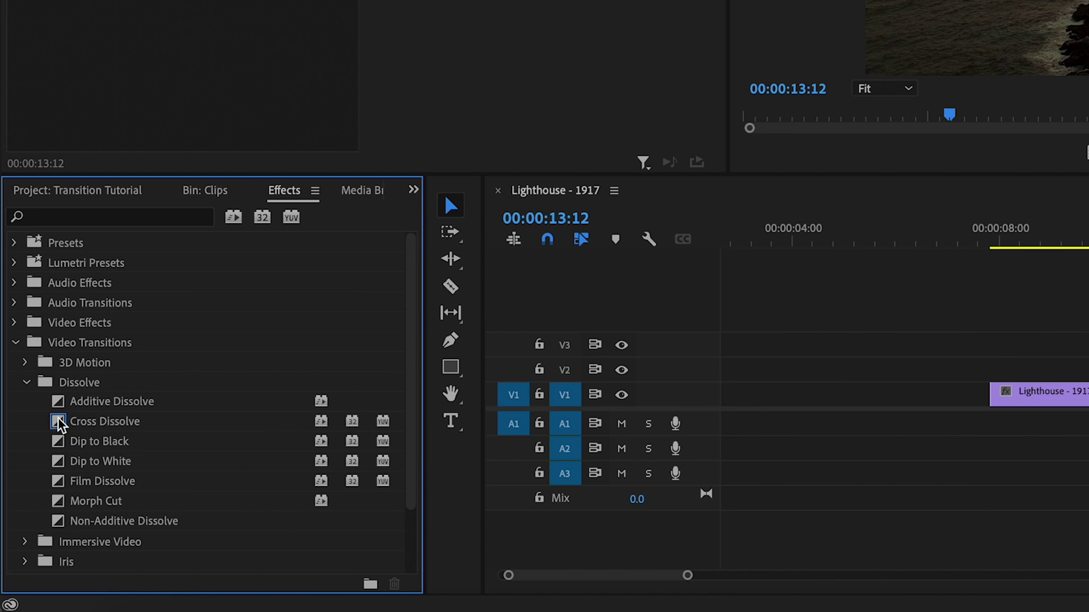
- Apply Cross Dissolve to the Lighthouse/Sea edit point
left_click_drag(58, 423, 1088, 399)
left_click_drag(532, 397, 581, 399)
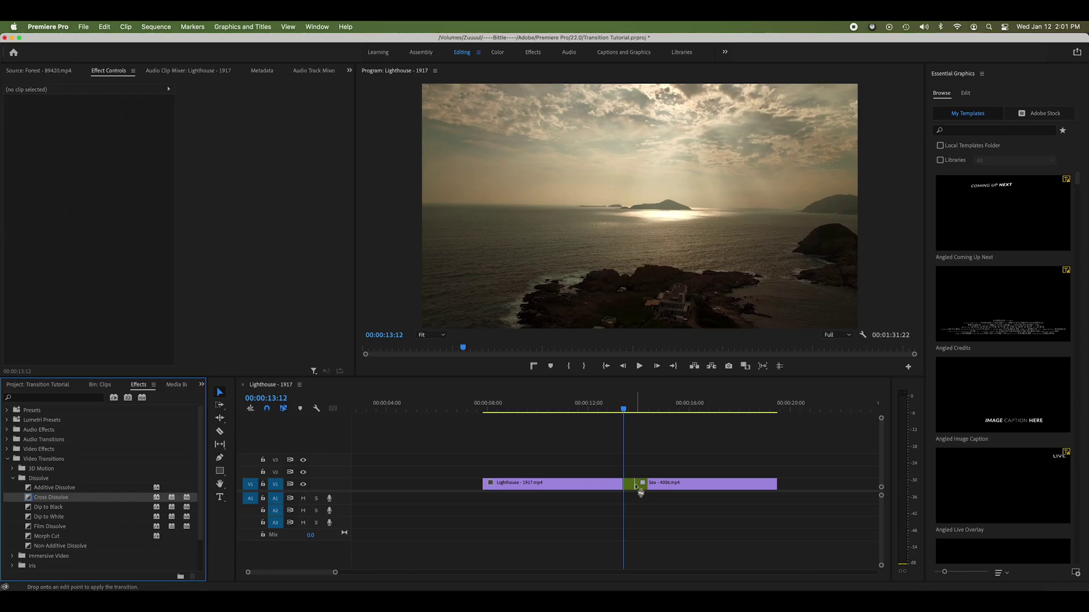
left_click_drag(636, 486, 636, 486)
- Play through the new Cross Dissolve, then zoom the timeline out
left_click(608, 412)
key("space")
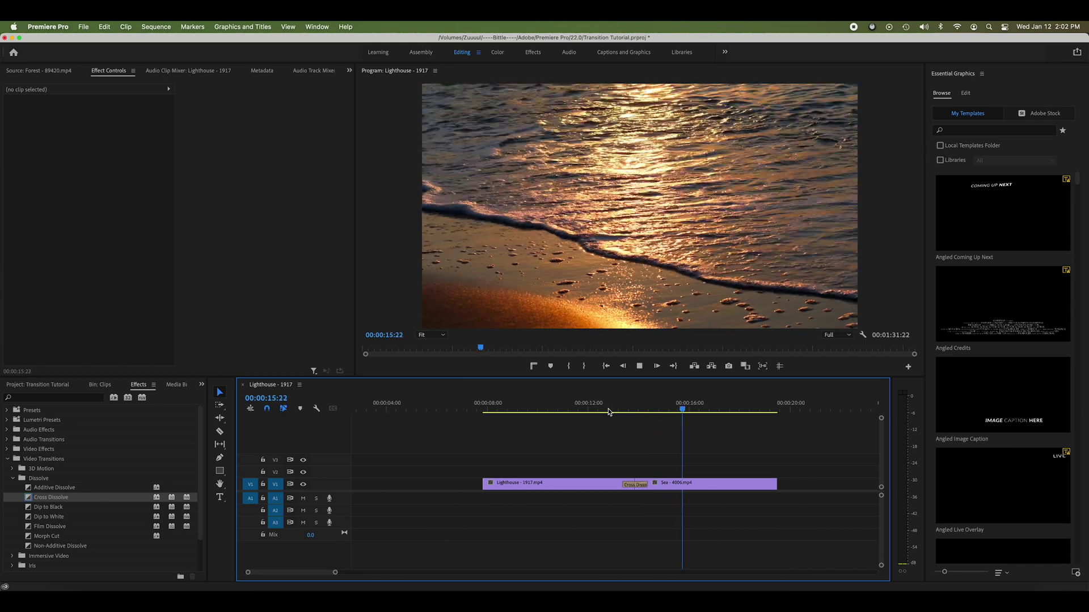
key("space")
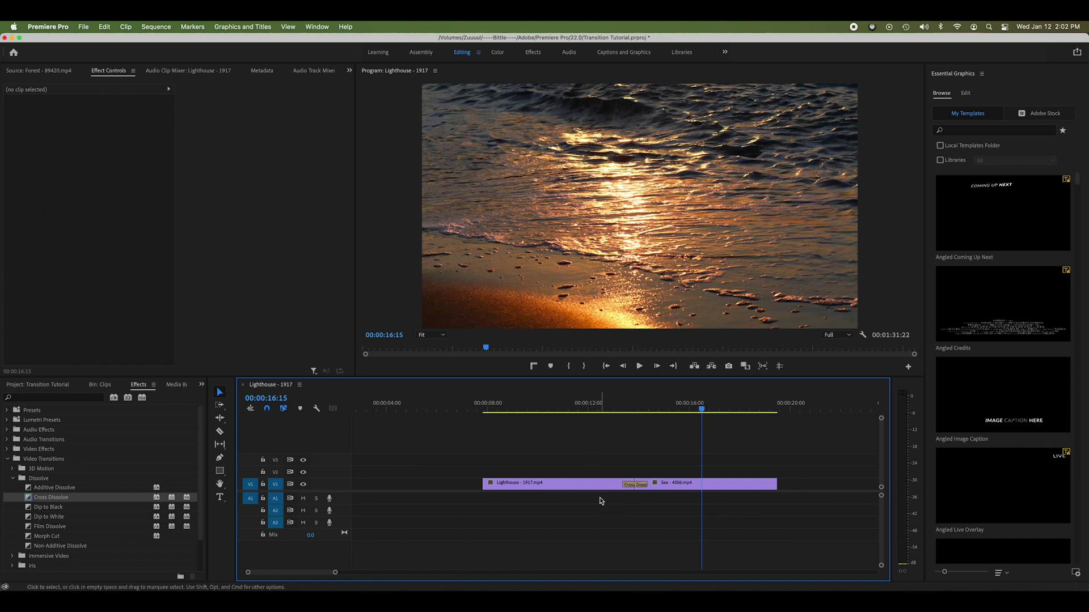
key("minus")
key("minus")
key("minus")
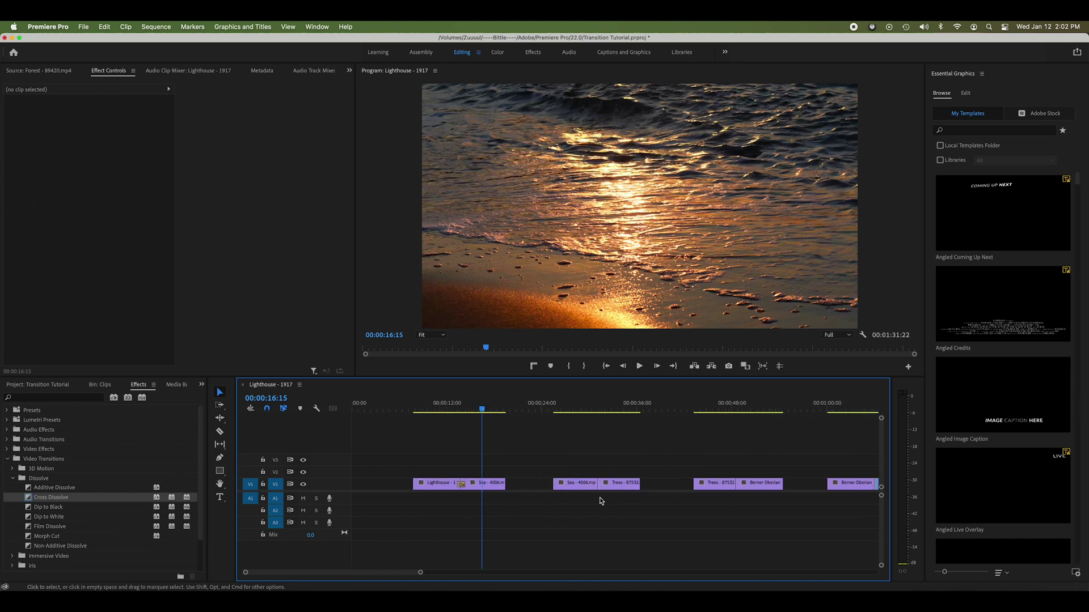
- Zoom in on the Sea/Trees cut and drop Dip to Black onto it
left_click(586, 422)
key("equal")
key("equal")
key("equal")
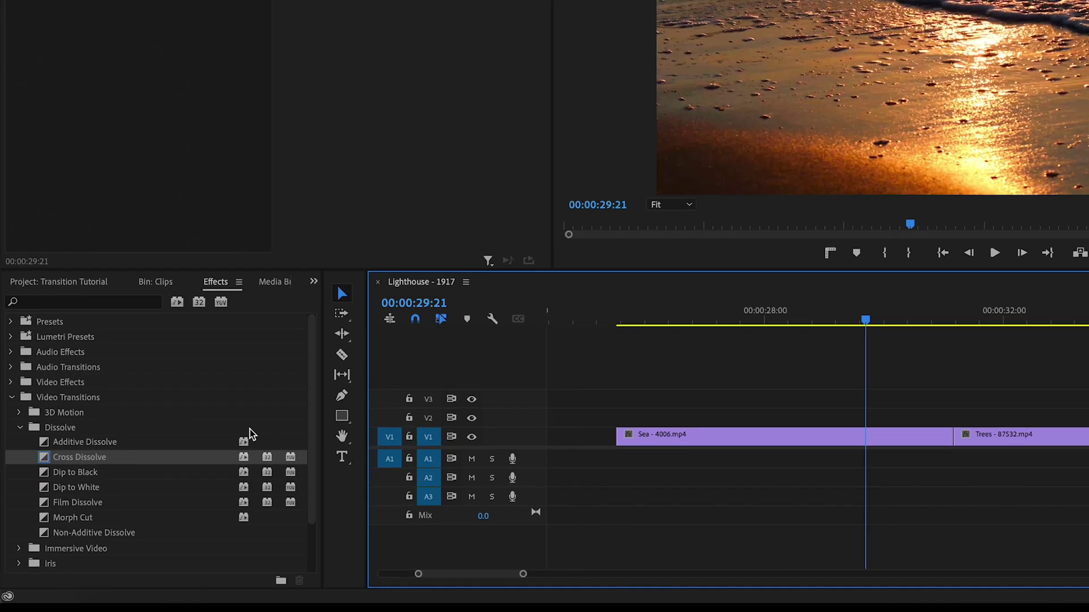
left_click_drag(61, 449, 1061, 408)
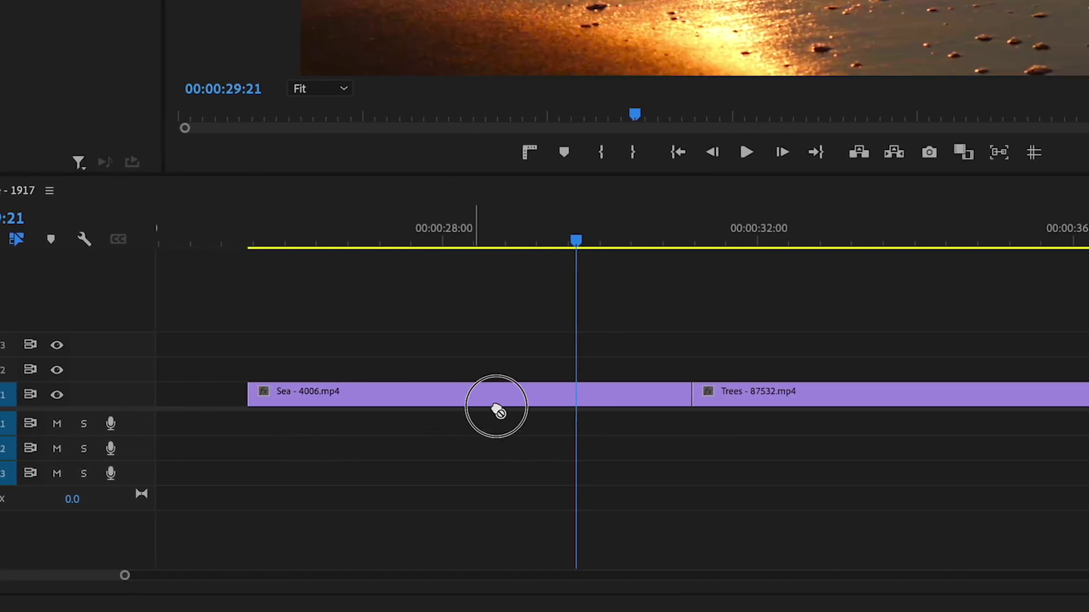
left_click_drag(497, 409, 521, 399)
- Play back the Dip to Black, replaying the fade through black from just before it
key("space")
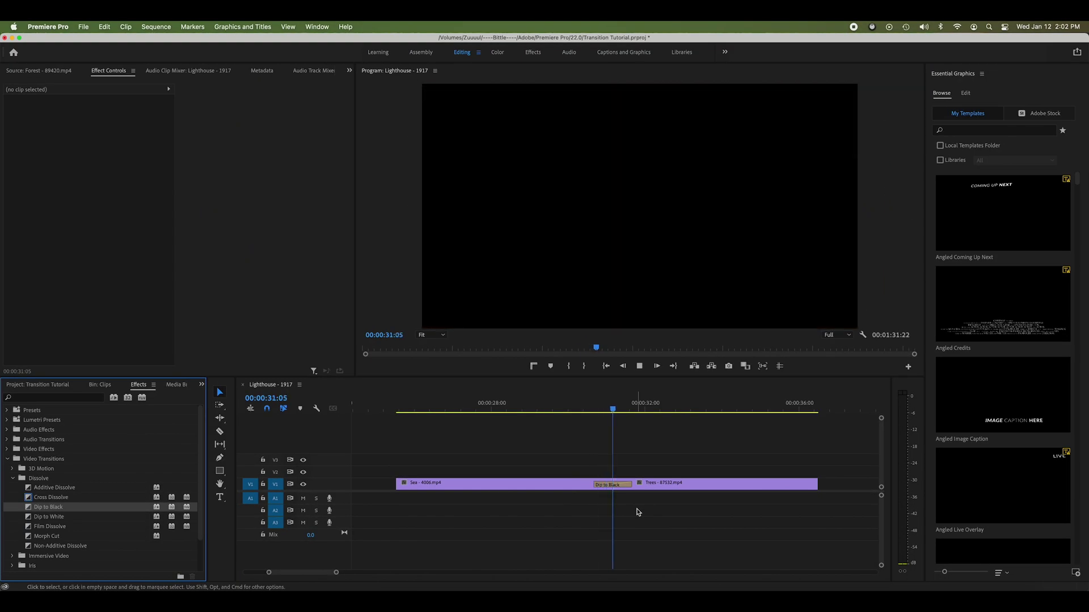
key("space")
left_click(571, 408)
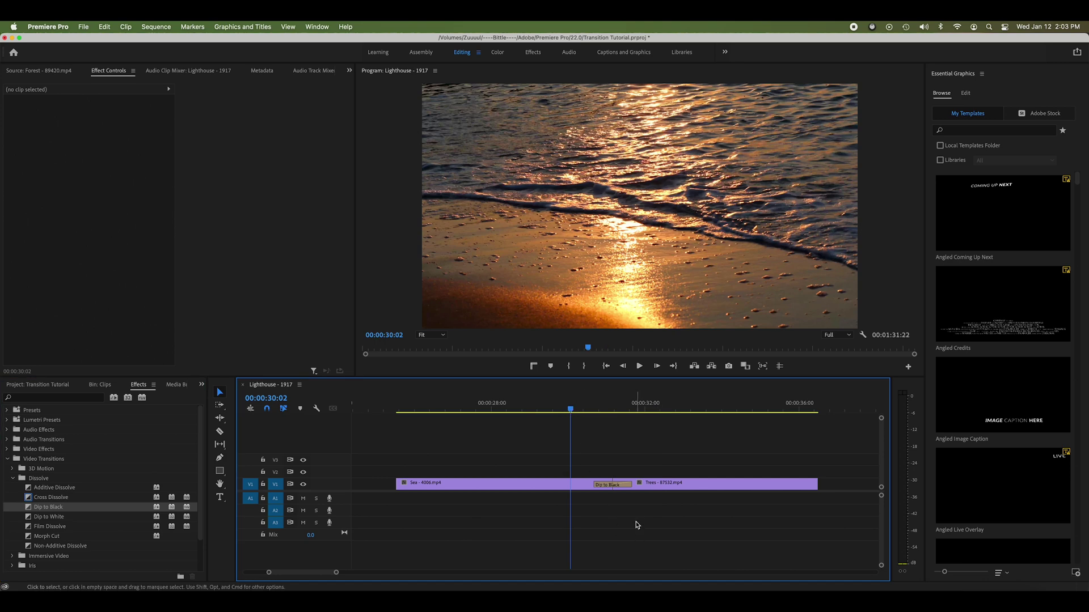
key("space")
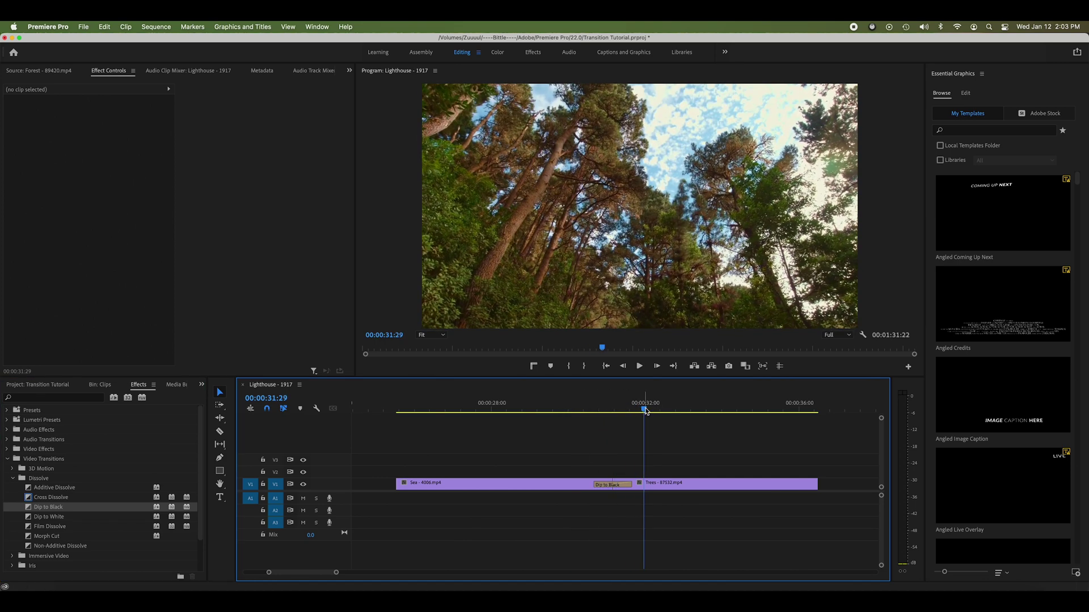
- Apply Iris Round from the Iris folder to the Trees/Berner Oberland cut
left_click(594, 409)
left_click_drag(594, 409, 641, 419)
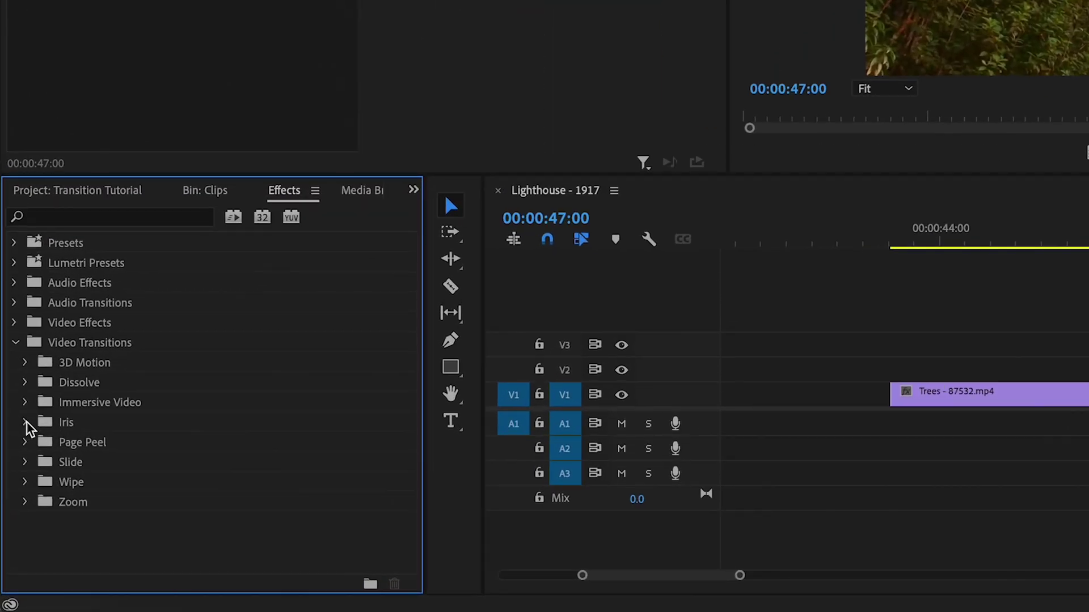
left_click(19, 443)
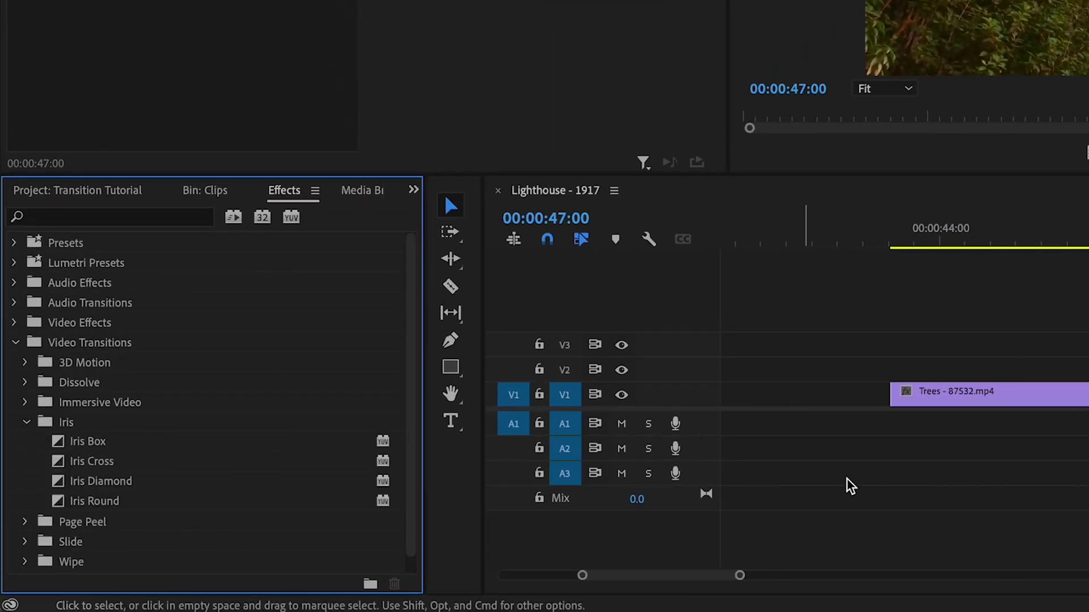
left_click_drag(51, 501, 1077, 400)
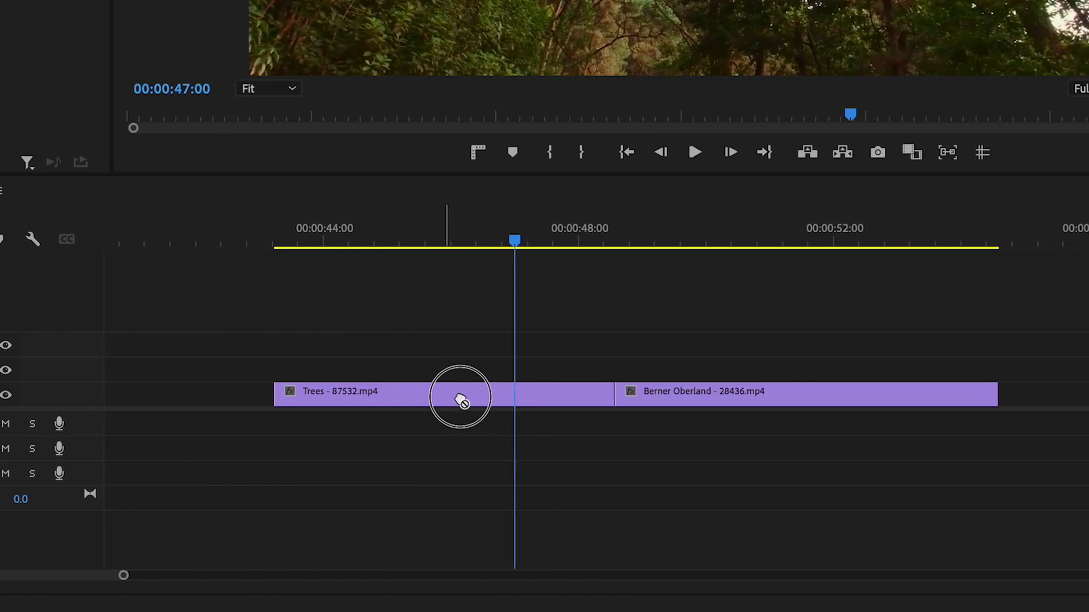
left_click_drag(461, 400, 621, 406)
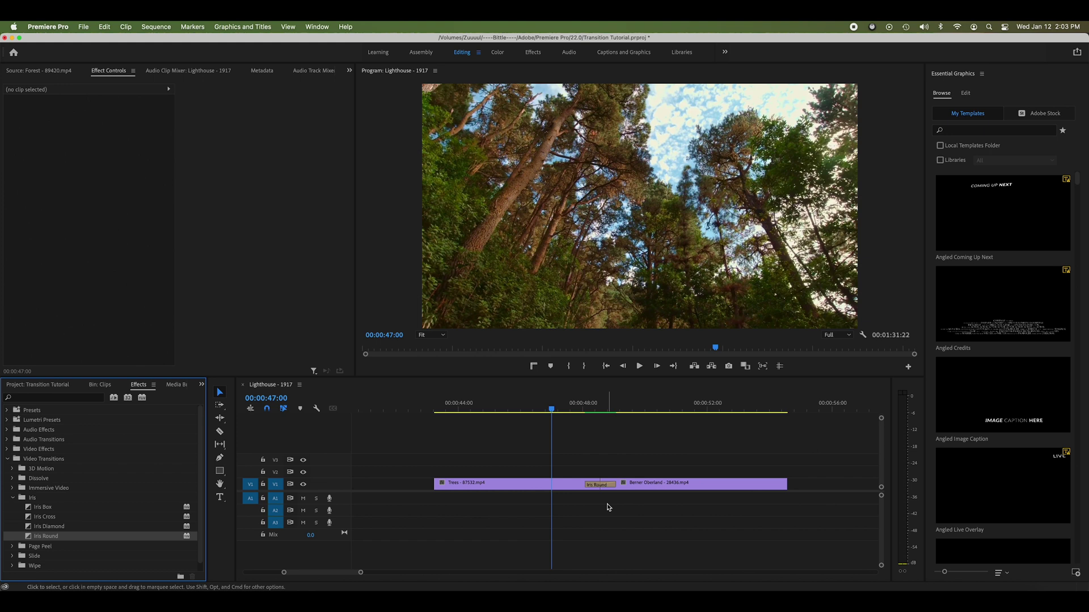
- Play and replay the Iris Round's circular reveal
key("space")
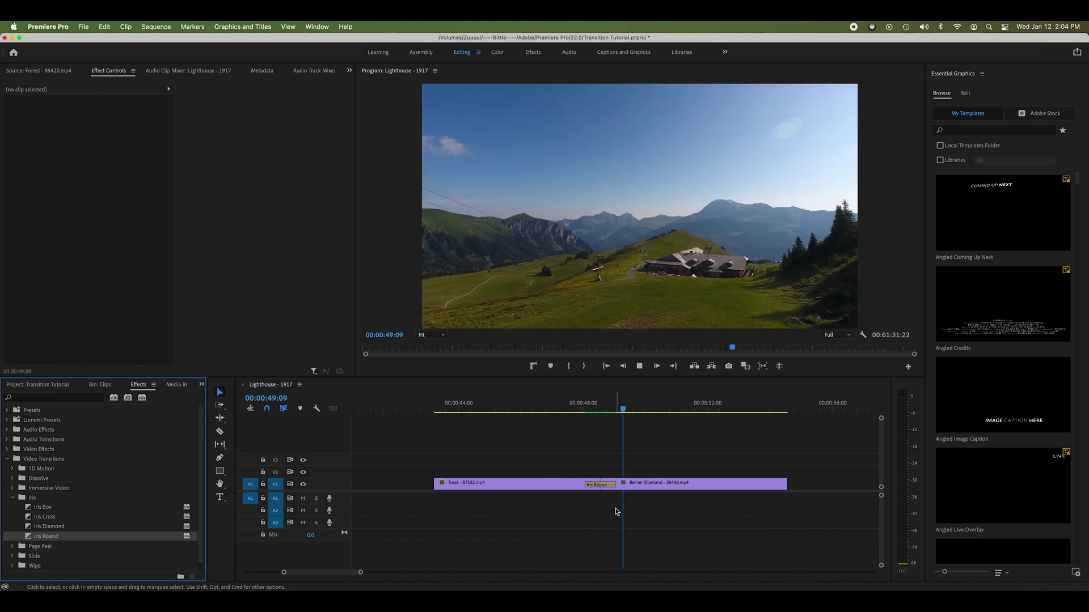
key("space")
left_click(573, 404)
key("space")
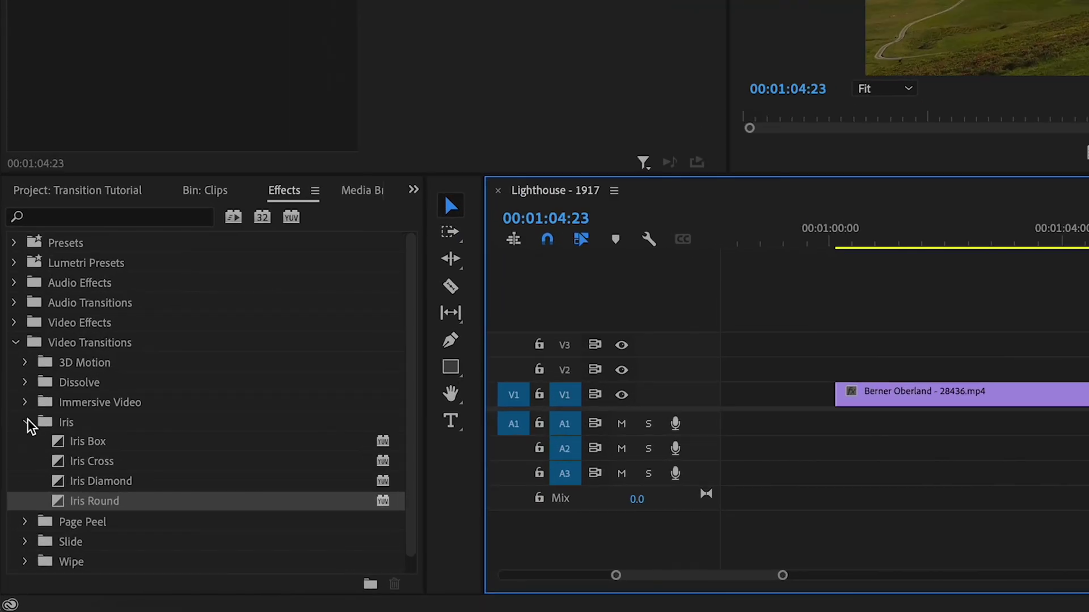
- Collapse Iris, expand Wipe, and apply Wipe to the Berner Oberland/Forest cut
left_click(12, 498)
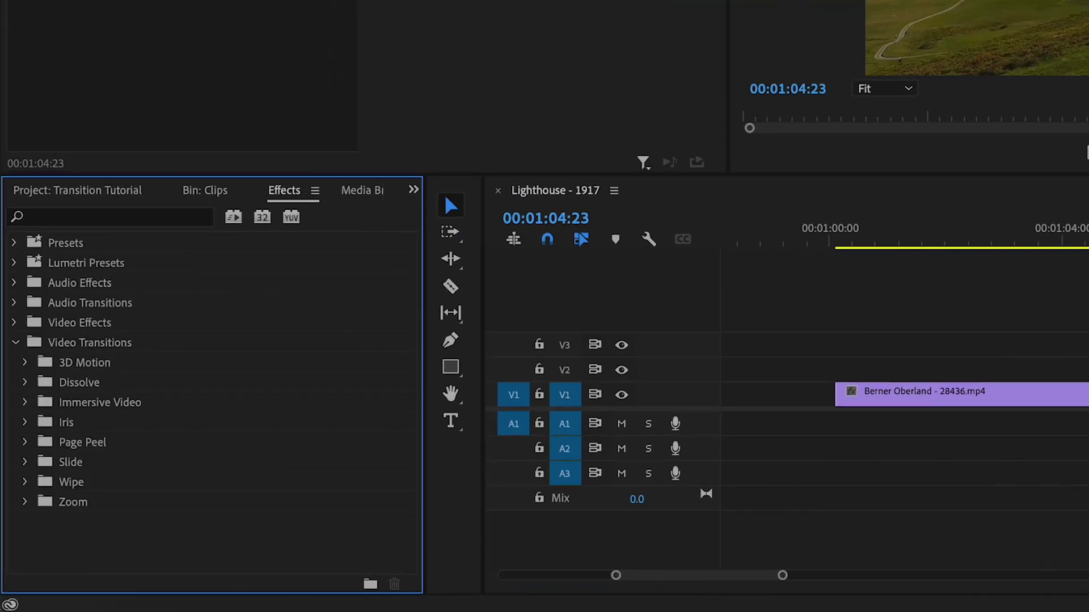
left_click(24, 482)
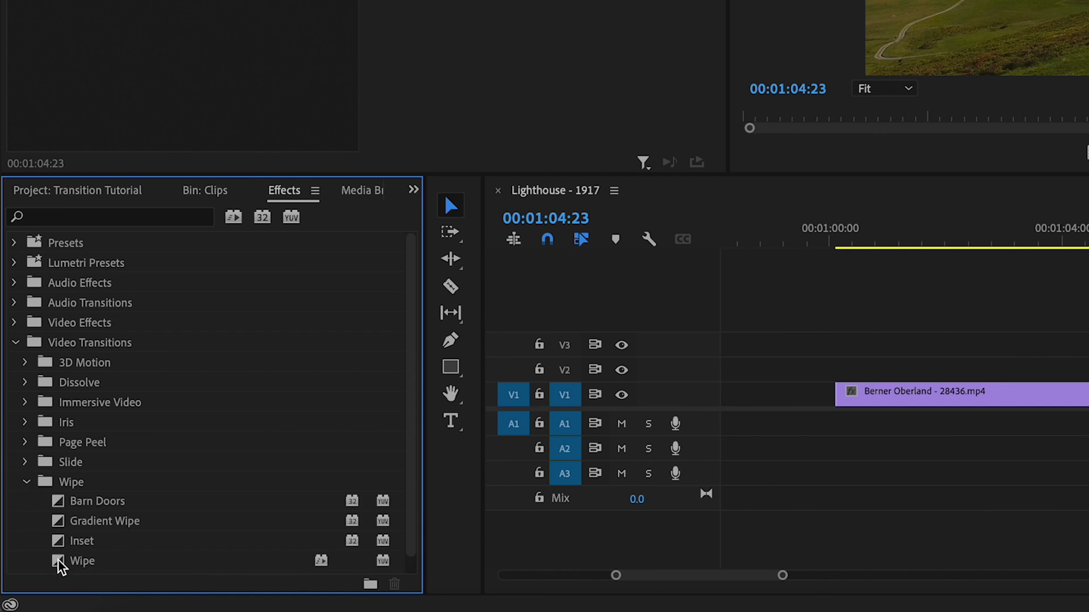
left_click_drag(59, 562, 411, 536)
left_click_drag(249, 536, 1021, 397)
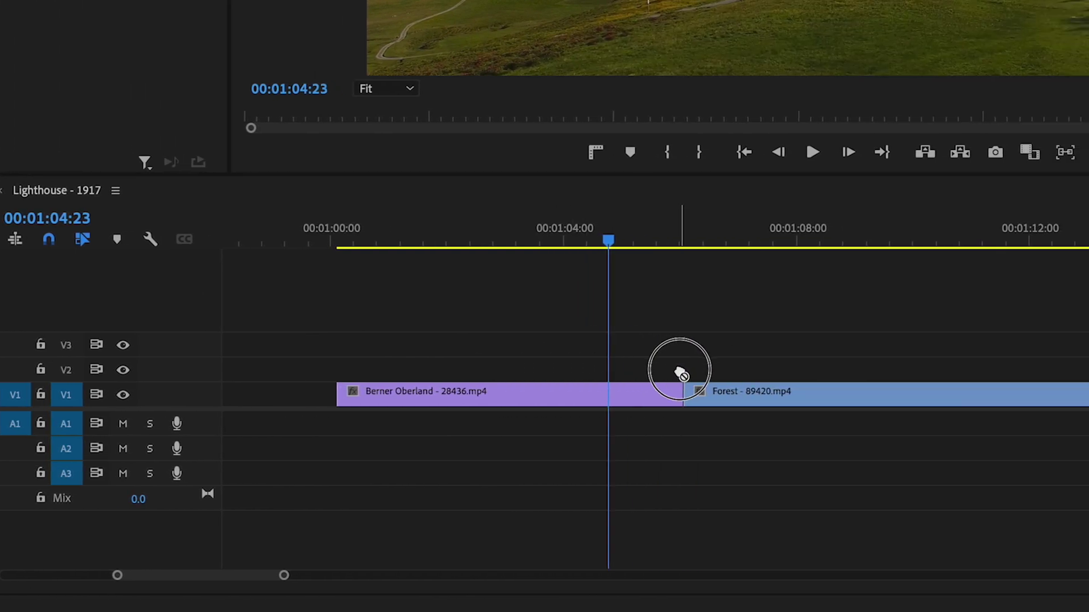
left_click_drag(446, 397, 445, 398)
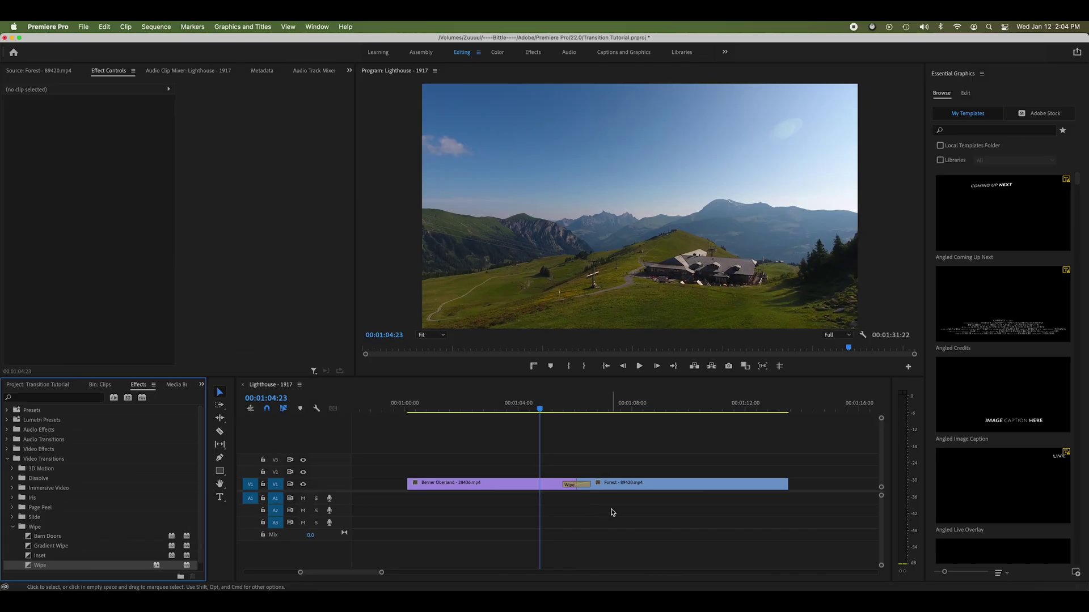
- Play back the Wipe transition twice and scrub to its start
key("space")
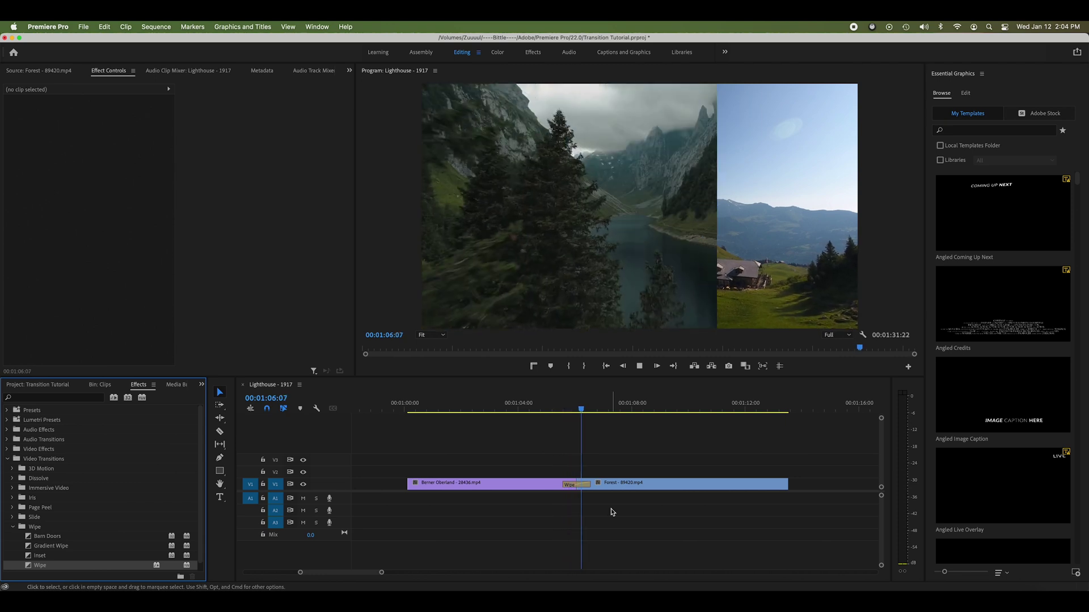
key("space")
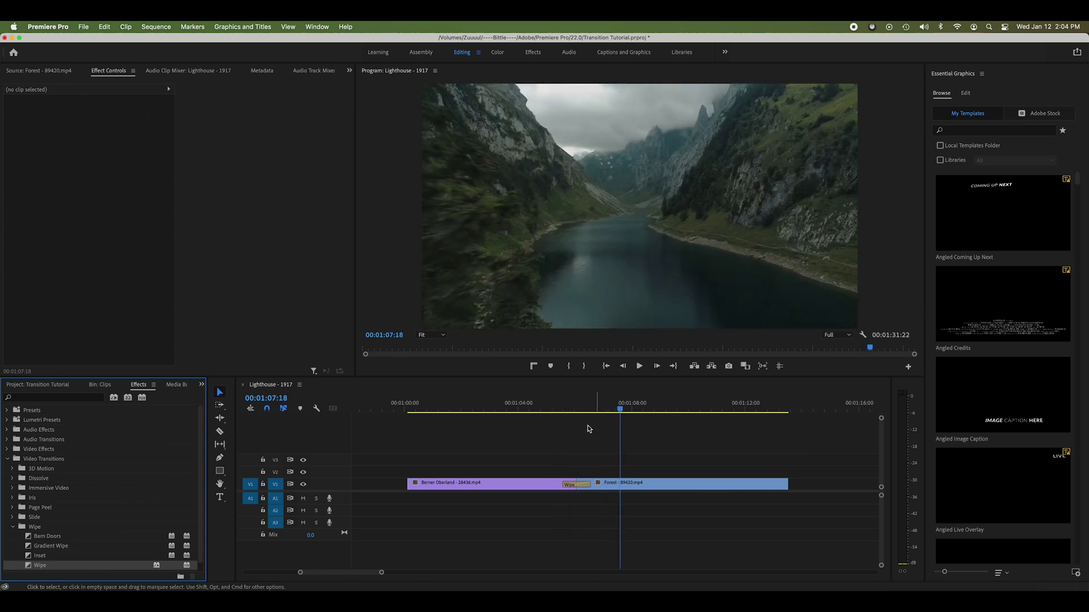
left_click(548, 411)
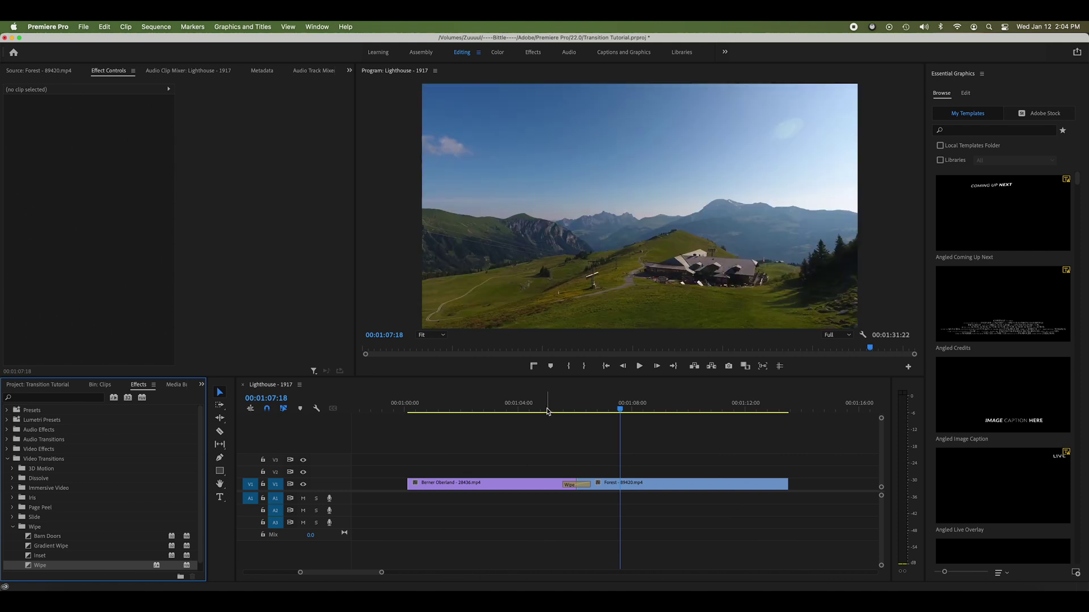
key("space")
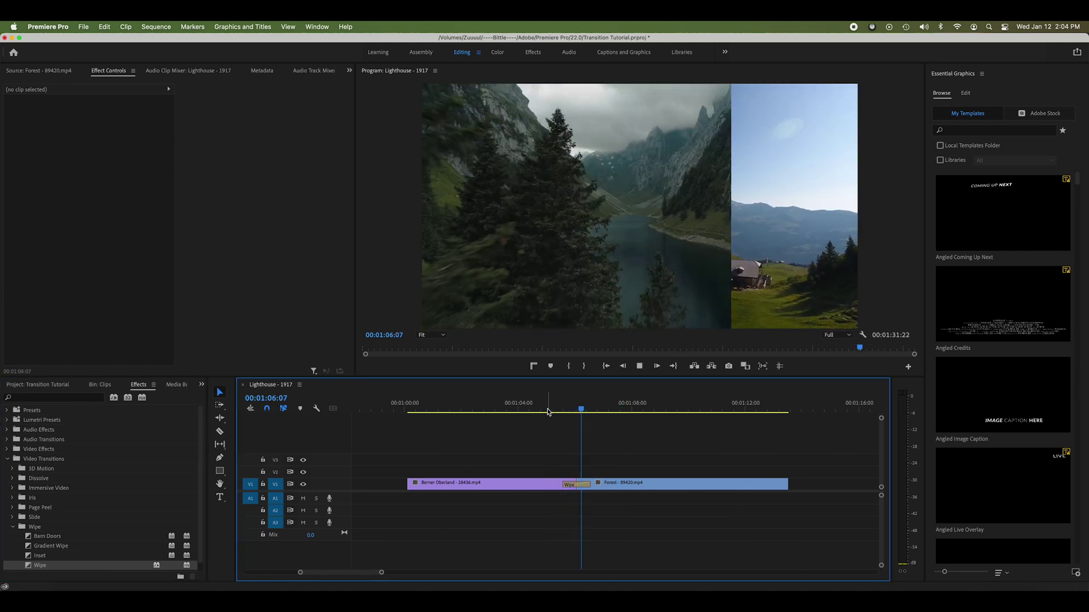
key("space")
left_click_drag(596, 410, 551, 409)
- In the Wipe's Effect Controls, reverse its direction and preview it
left_click(579, 486)
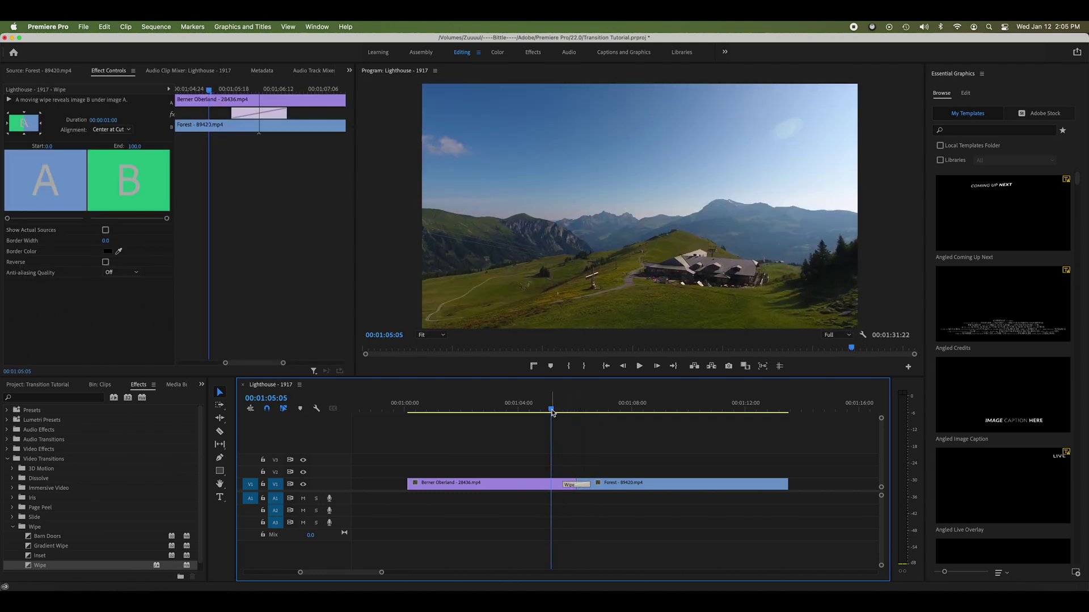
key("Down")
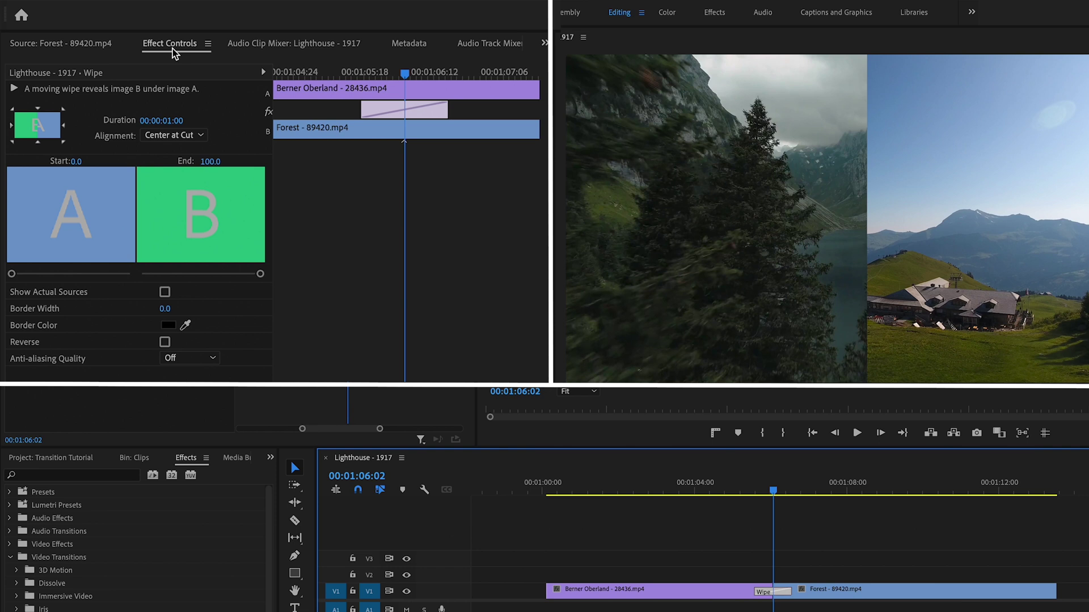
left_click(63, 126)
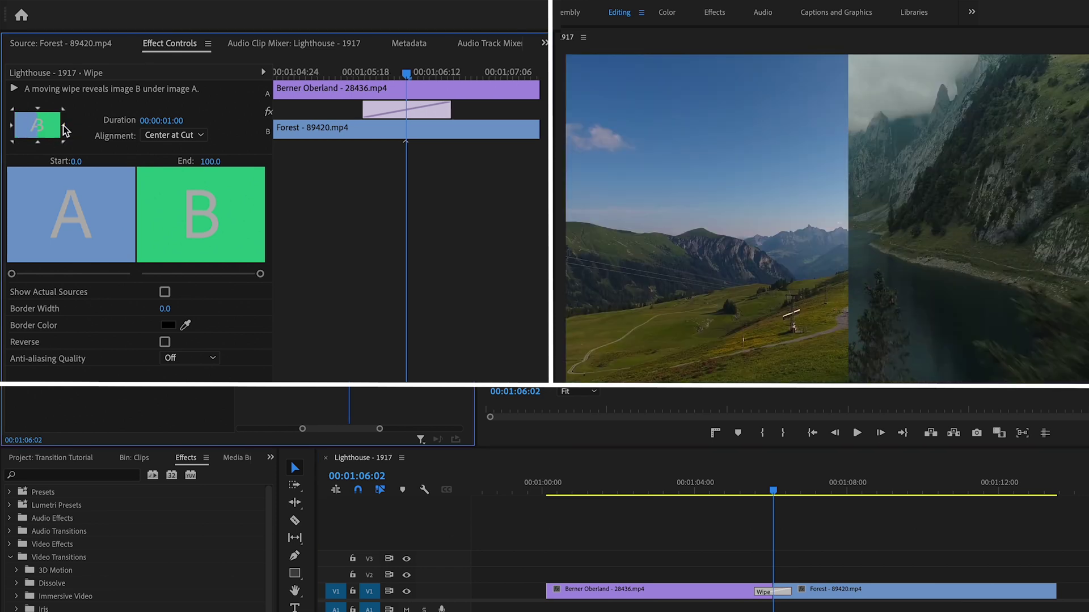
key("space")
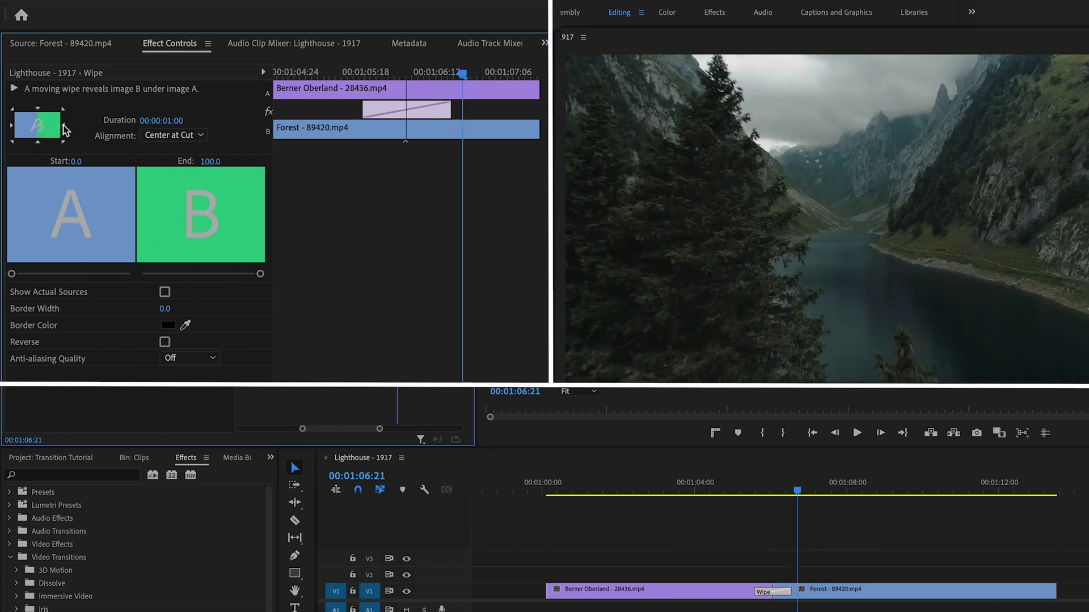
mouse_move(411, 74)
left_mouse_down()
mouse_move(365, 73)
mouse_move(401, 74)
left_mouse_up()
- Set the Wipe to travel bottom to top and preview it from before the cut
left_click(38, 142)
key("space")
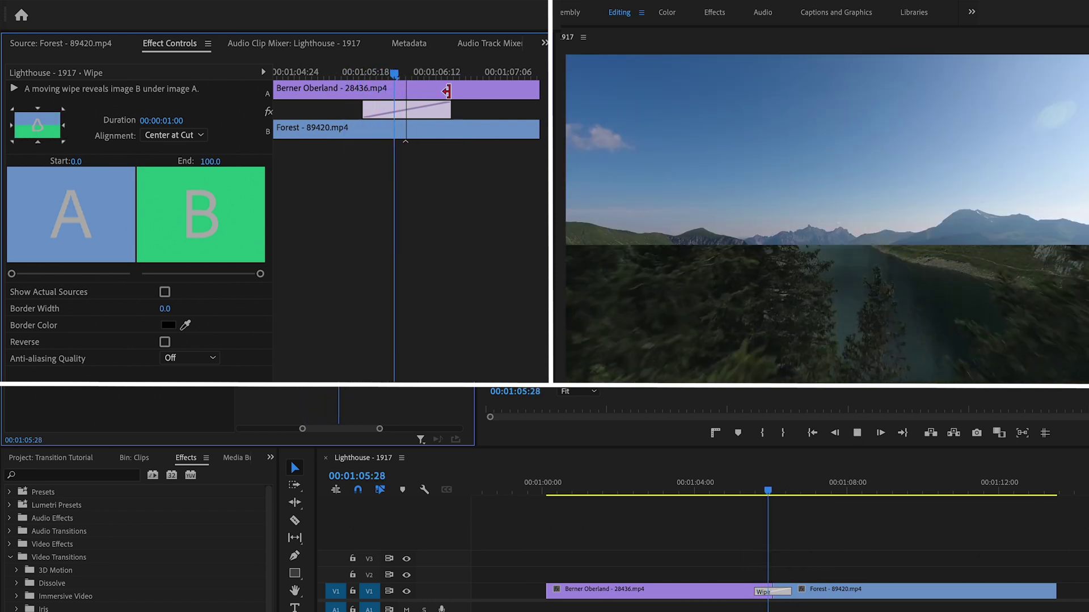
key("space")
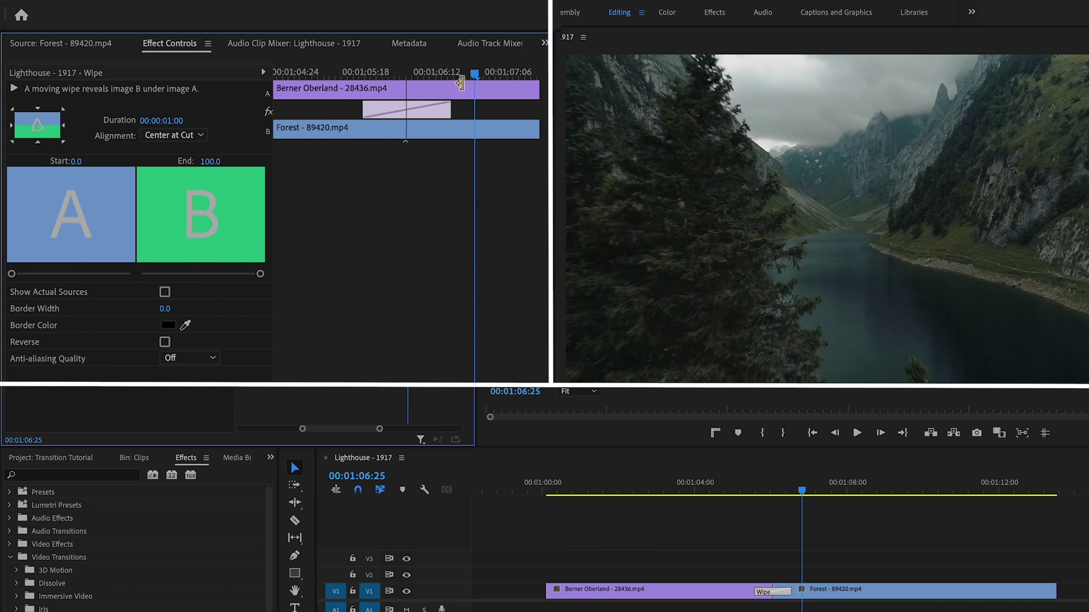
left_click_drag(475, 77, 325, 79)
left_click(335, 74)
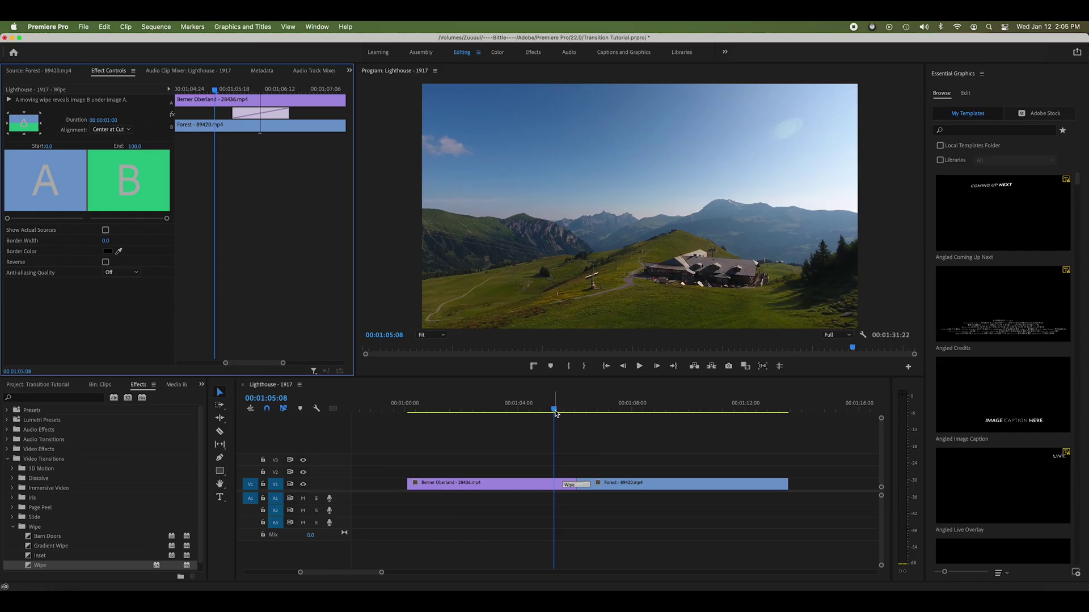
- Lengthen the Dip to Black between Sea and Trees and play it back
key("minus")
key("minus")
key("minus")
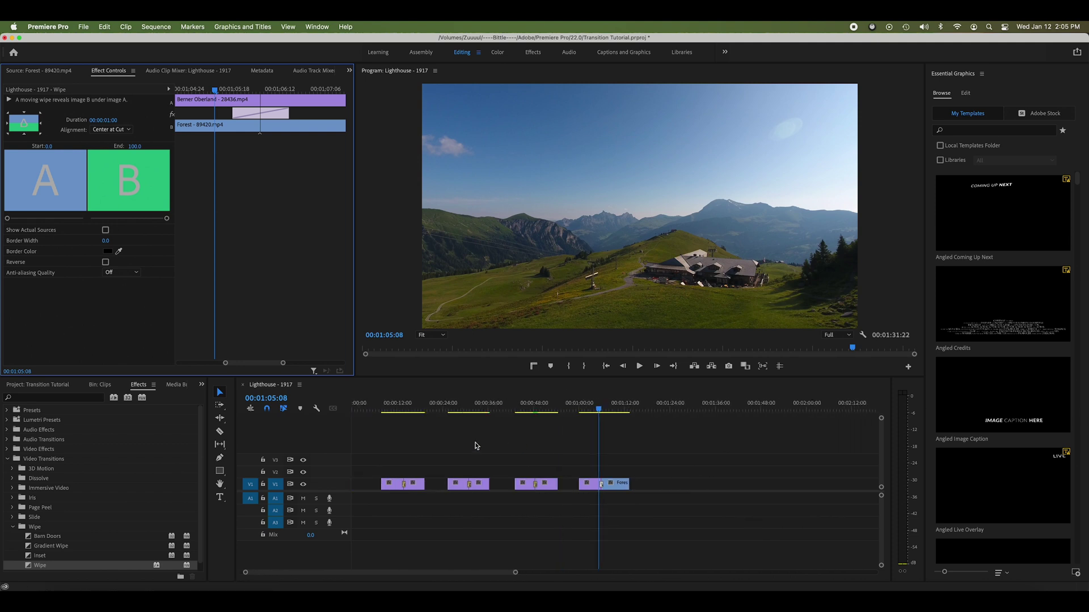
key("equal")
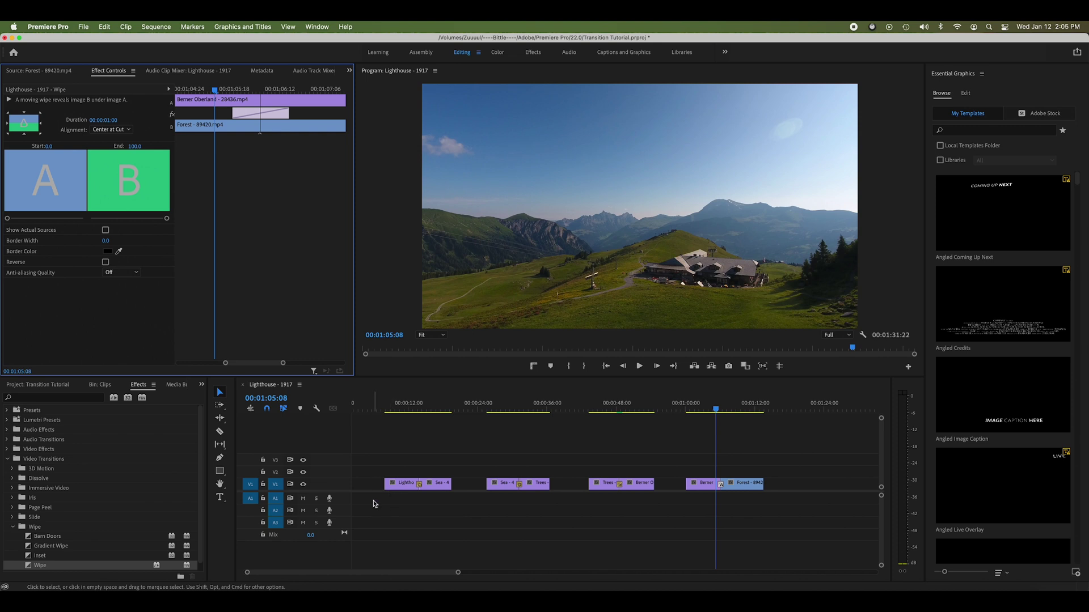
left_click_drag(560, 403, 516, 419)
key("equal")
left_click(520, 488)
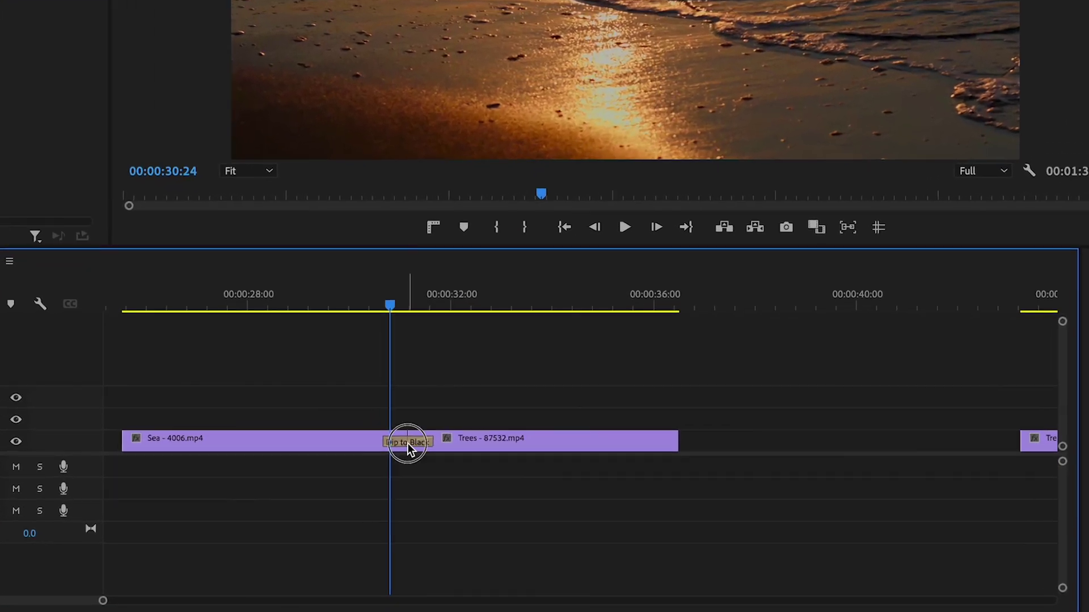
left_click_drag(428, 443, 493, 494)
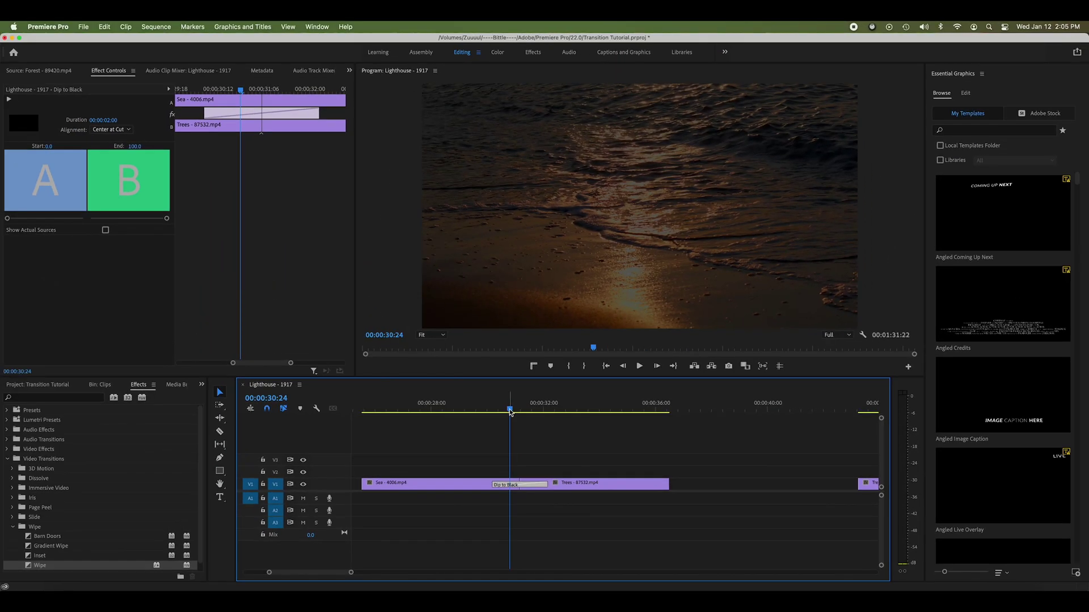
left_click_drag(510, 412, 474, 406)
key("space")
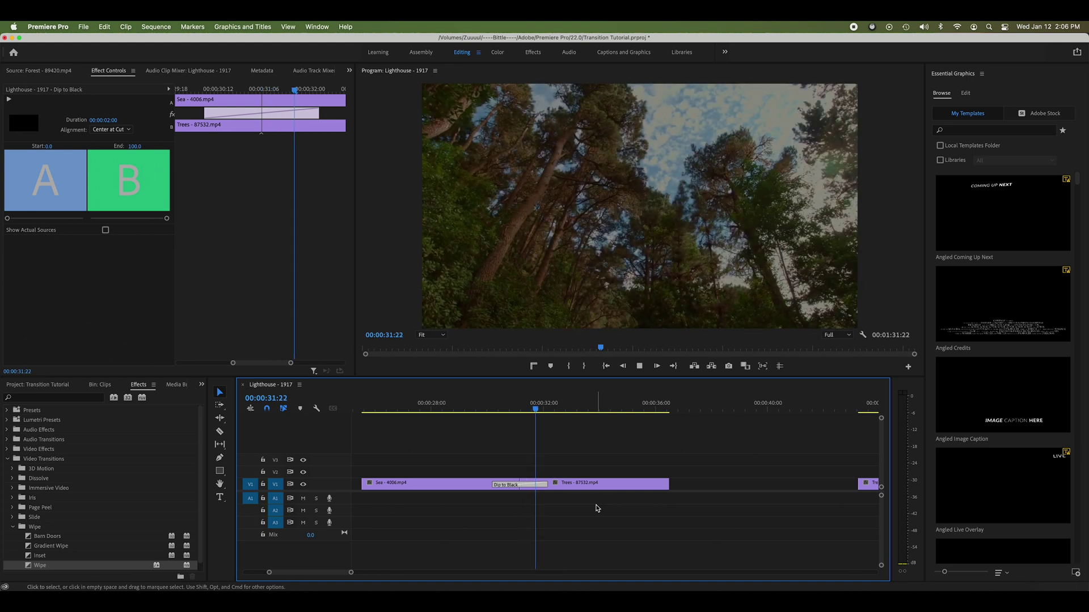
key("space")
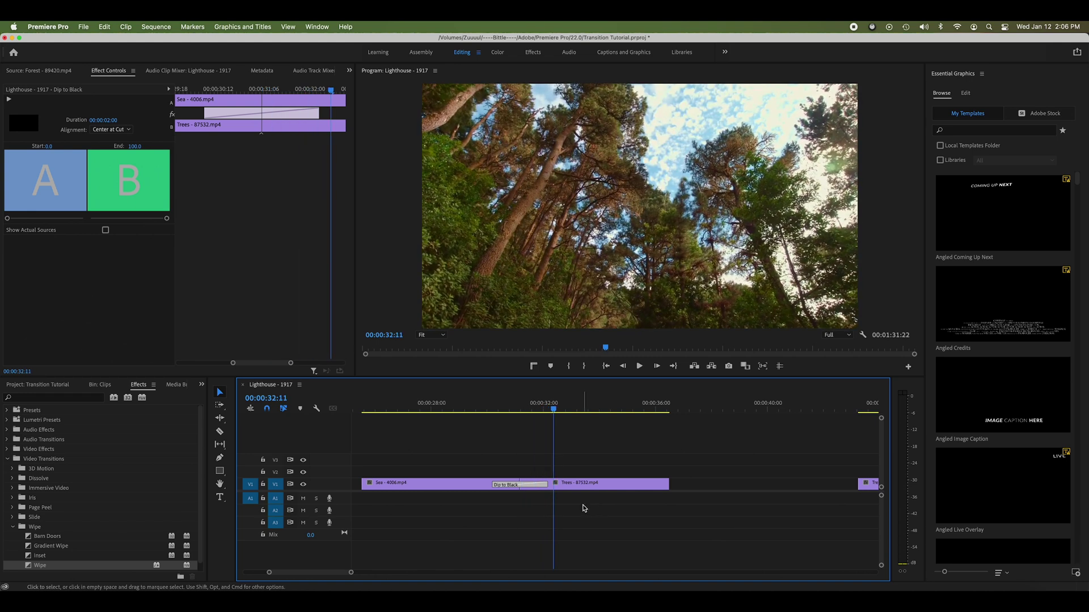
- Delete the Cross Dissolve between Lighthouse and Sea, leaving a plain cut at 00:00:10:18
scroll(564, 511, "down", 3)
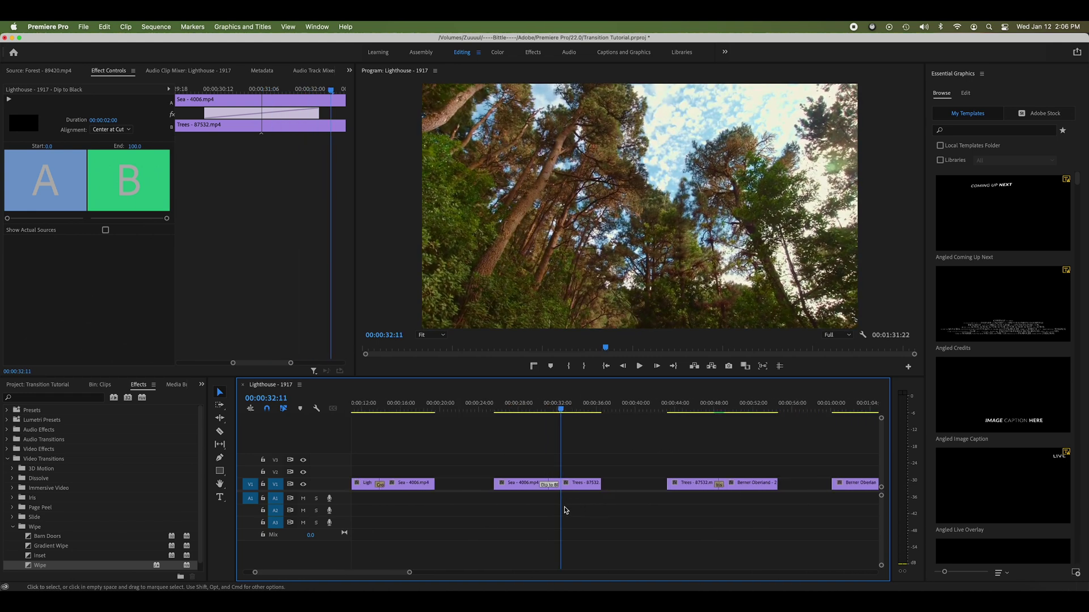
scroll(565, 511, "down", 2)
left_click(422, 487)
key("Delete")
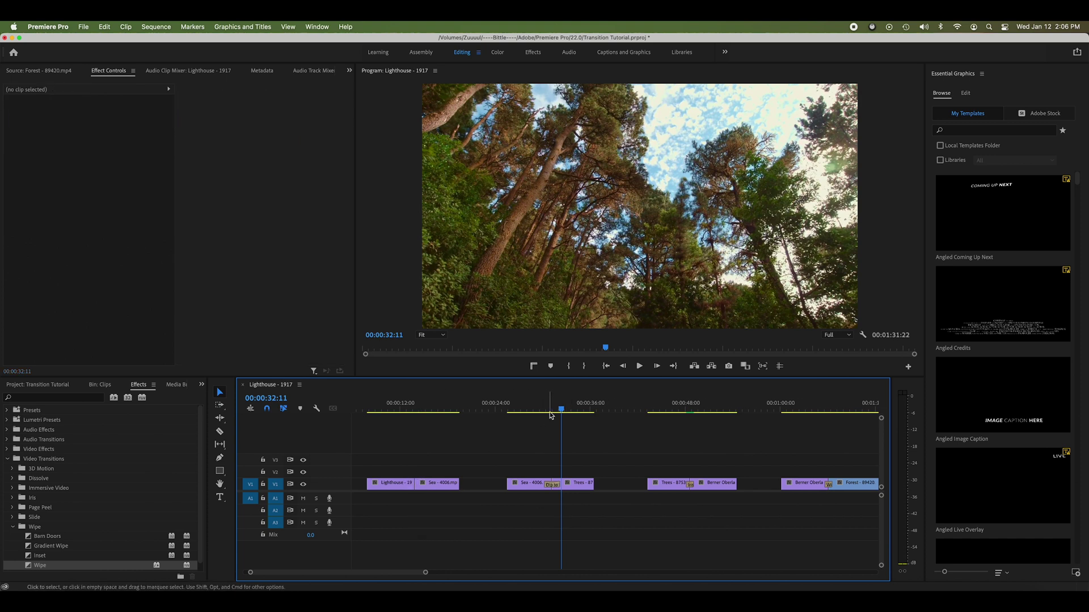
left_click_drag(557, 409, 389, 408)
- Drop Cross Zoom from Video Transitions > Zoom onto the Lighthouse/Sea cut and preview it
scroll(370, 504, "up", 5)
scroll(371, 508, "up", 1)
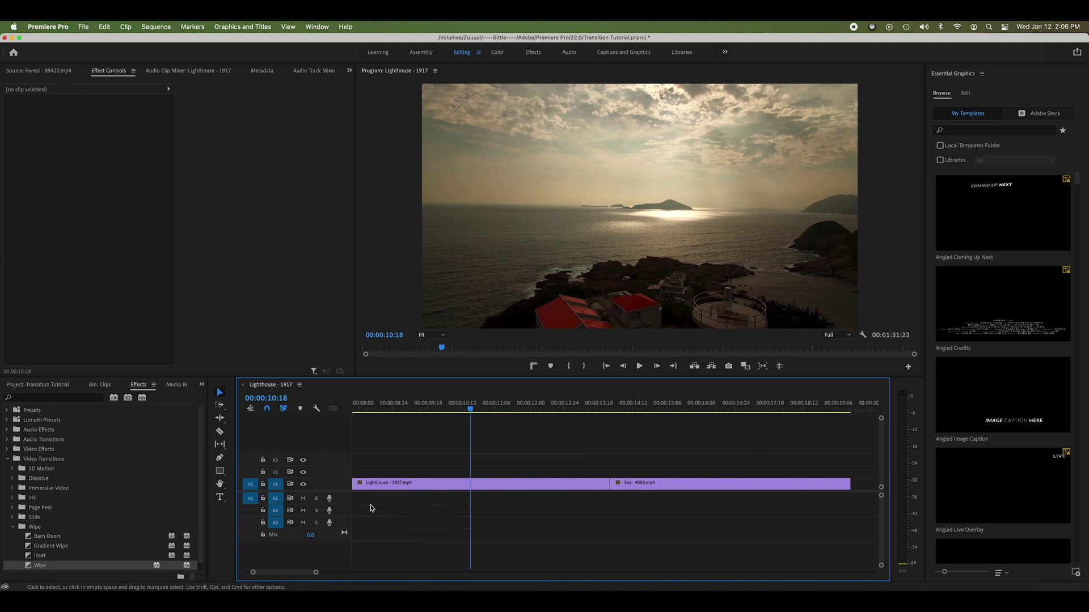
scroll(376, 505, "up", 1)
scroll(376, 504, "down", 1)
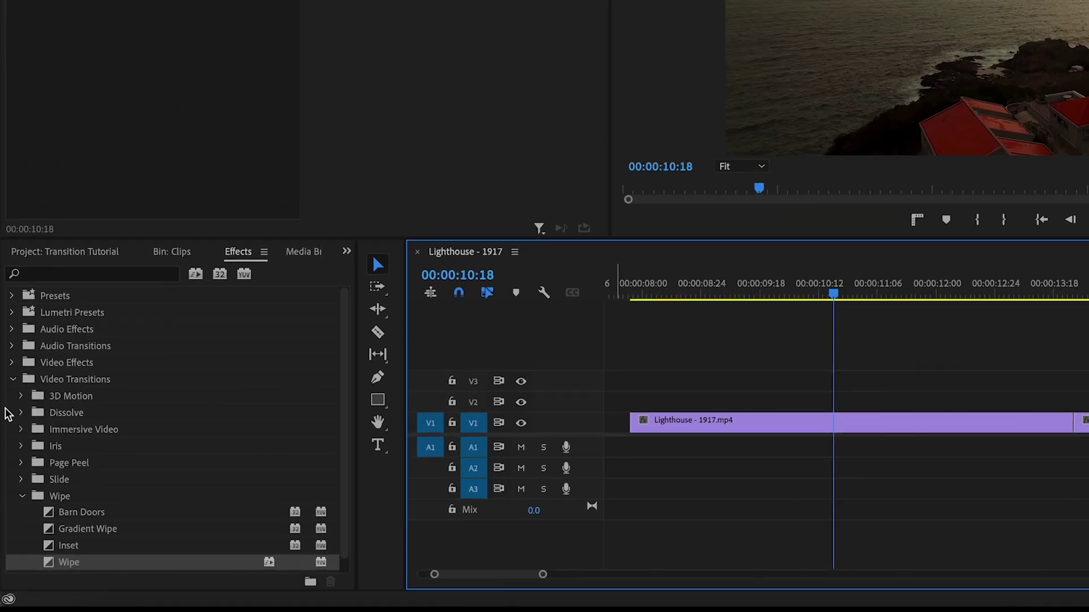
left_click(22, 496)
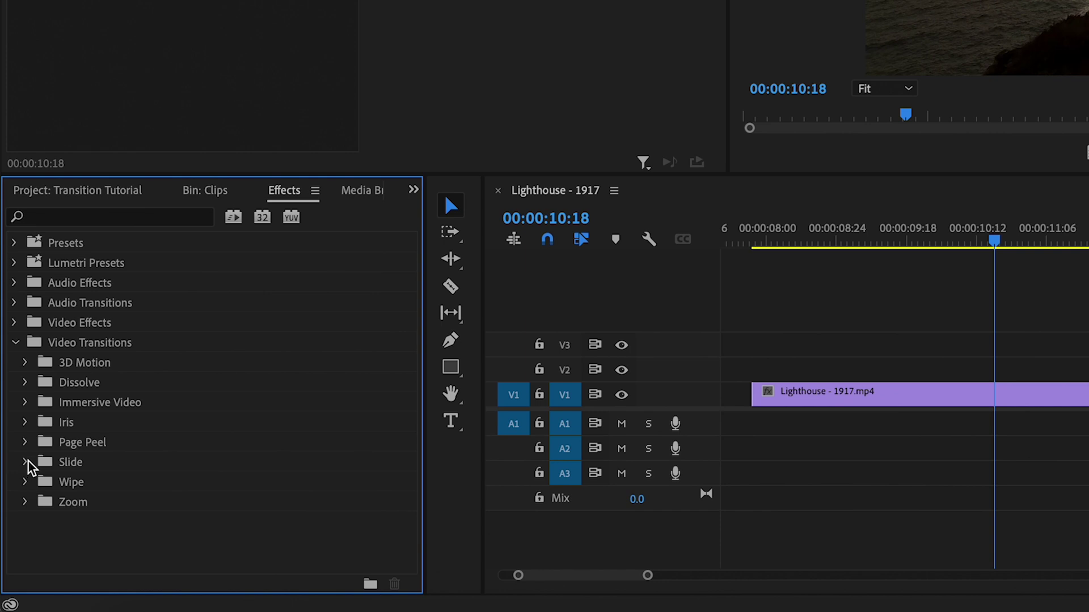
left_click(25, 503)
left_click_drag(57, 518, 1088, 431)
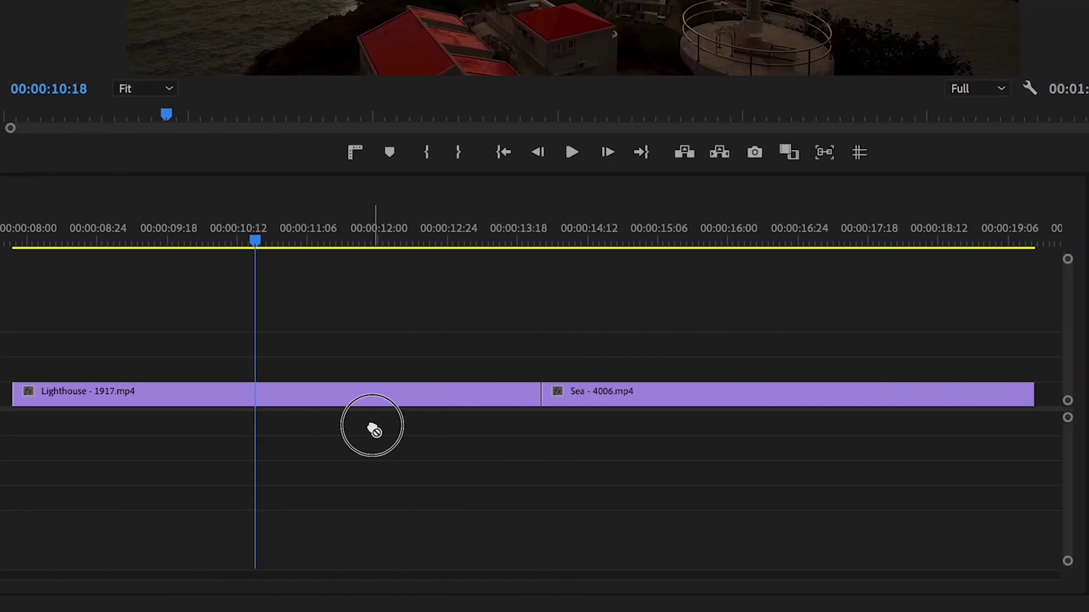
left_click_drag(372, 430, 534, 392)
key("space")
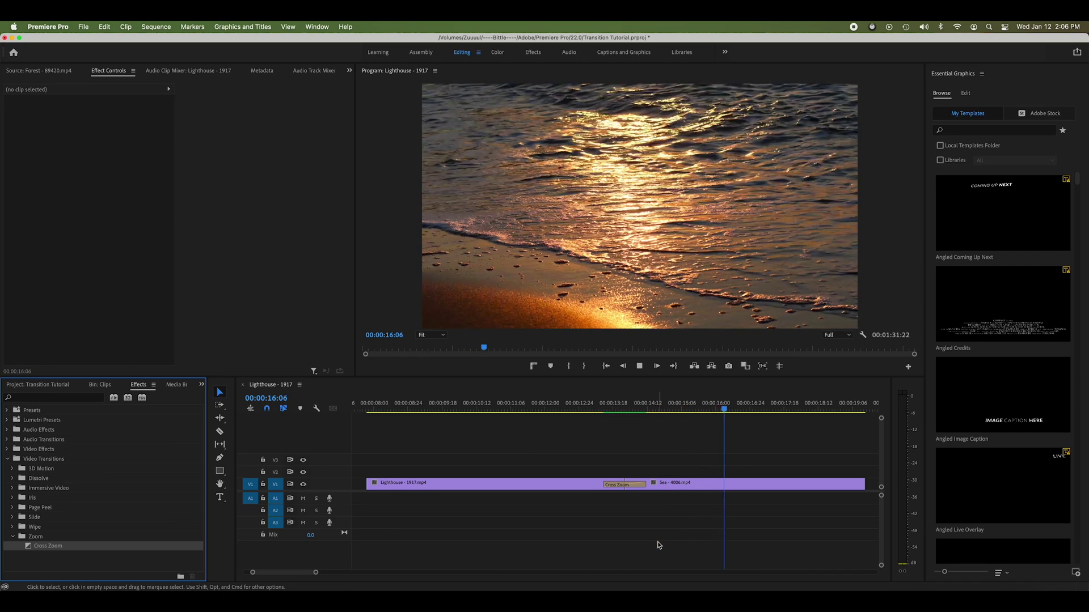
- Replay the Cross Zoom from just before the transition
key("space")
left_click(566, 408)
key("space")
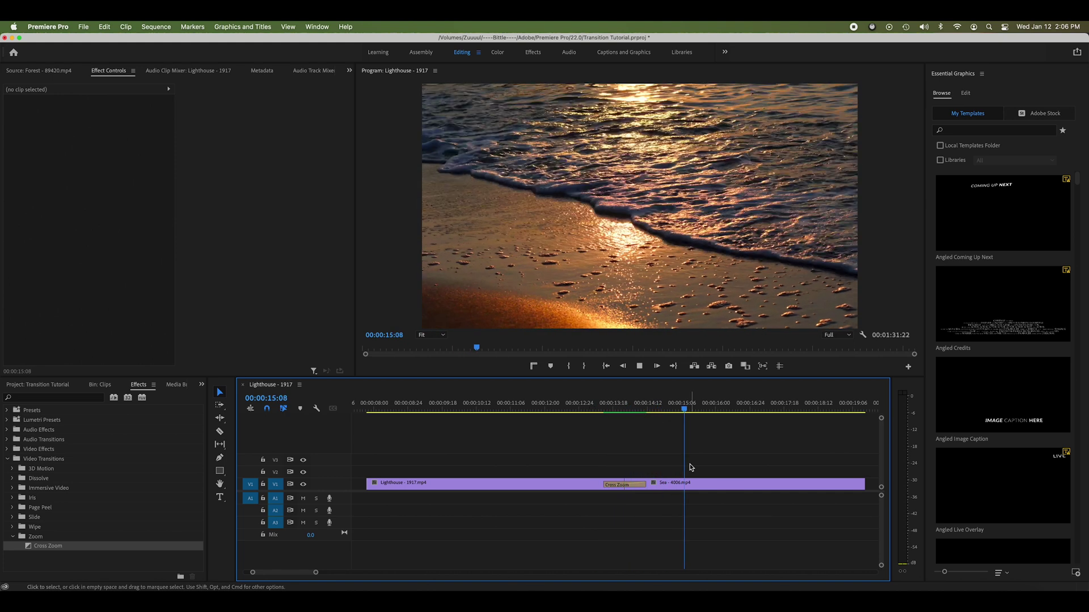
key("space")
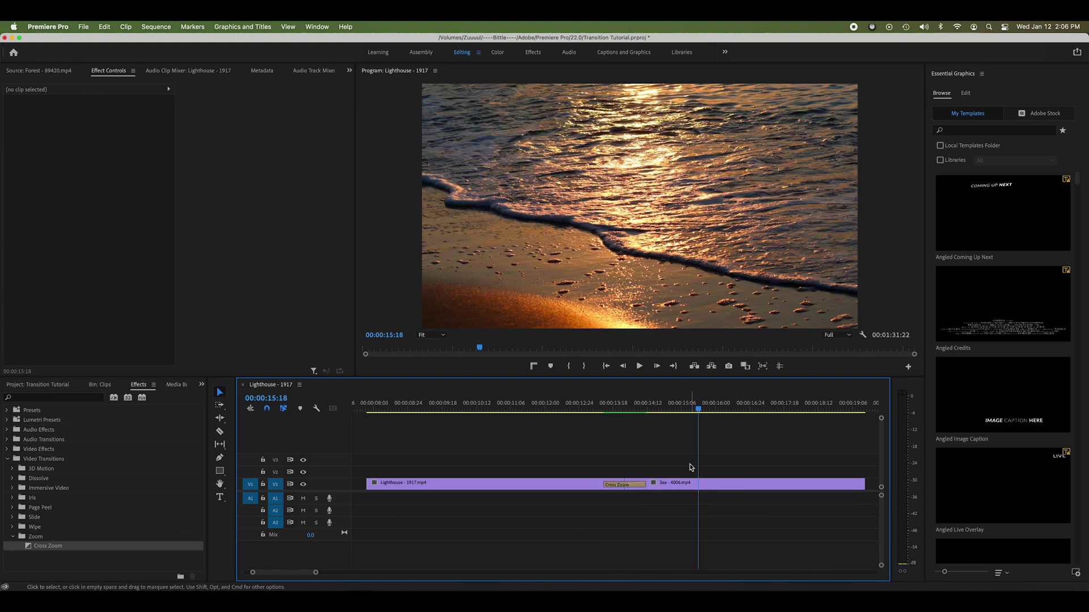
- Extend the Cross Zoom by its right edge to a duration of 00:00:01:22
left_click(13, 537)
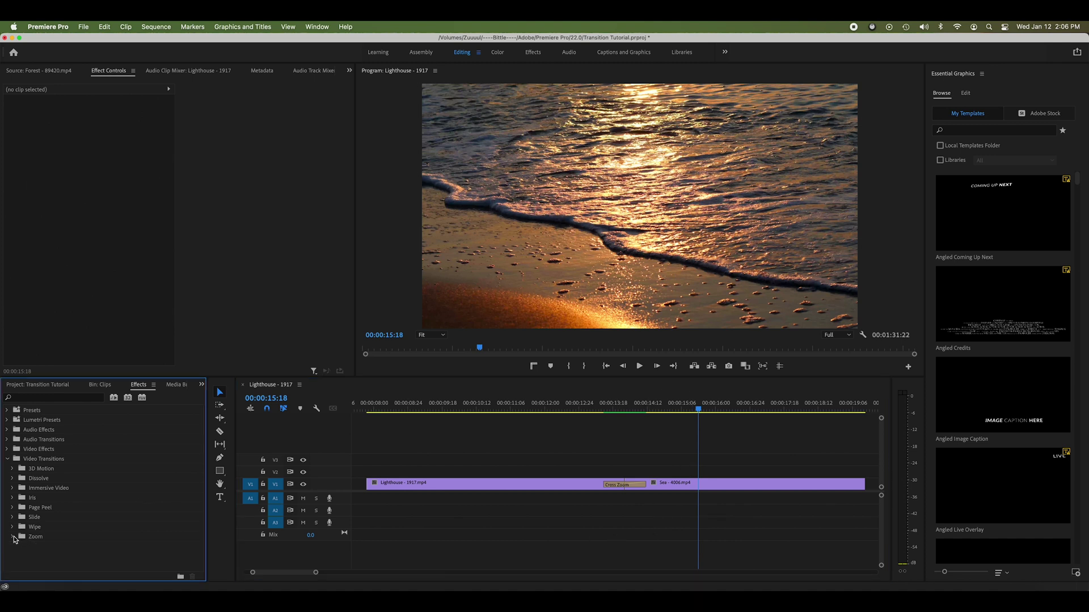
left_click(645, 483)
mouse_move(646, 483)
left_mouse_down()
mouse_move(668, 484)
mouse_move(615, 484)
mouse_move(662, 483)
left_mouse_up()
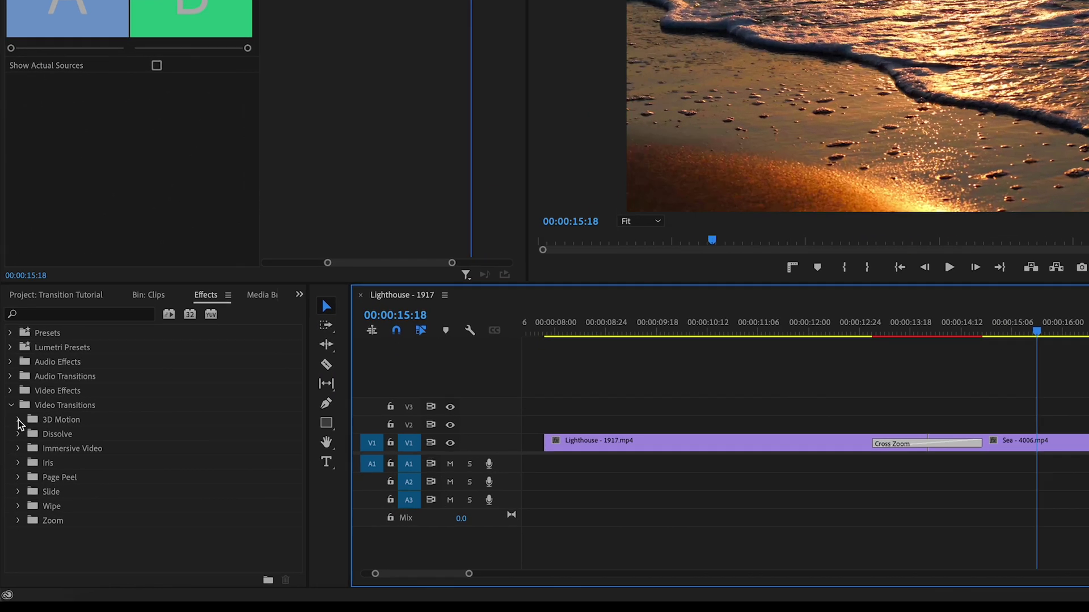
left_click(12, 469)
left_click(12, 470)
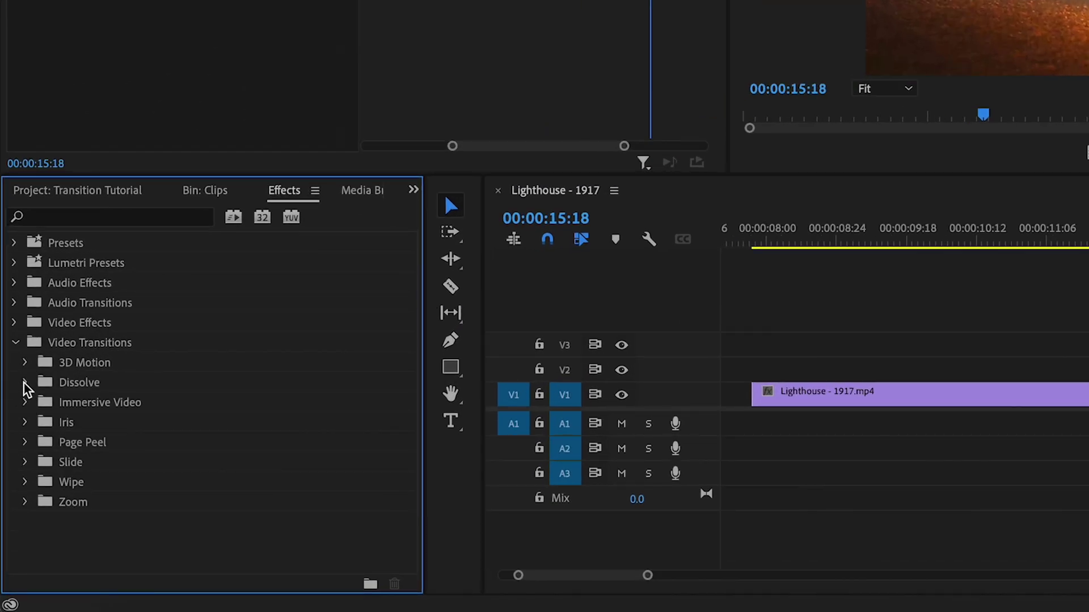
left_click(25, 402)
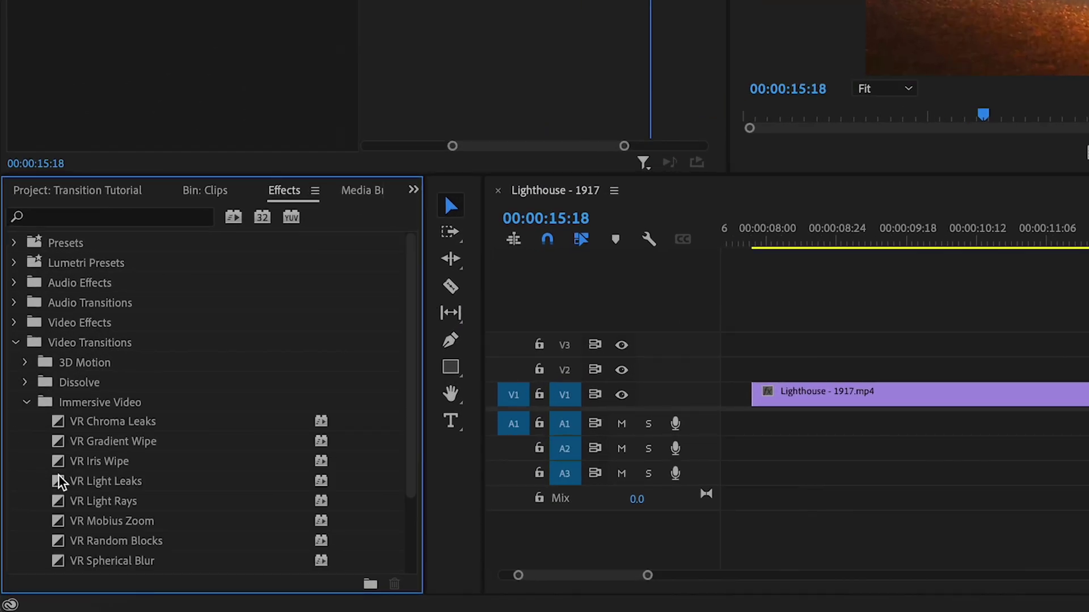
scroll(88, 458, "down", 2)
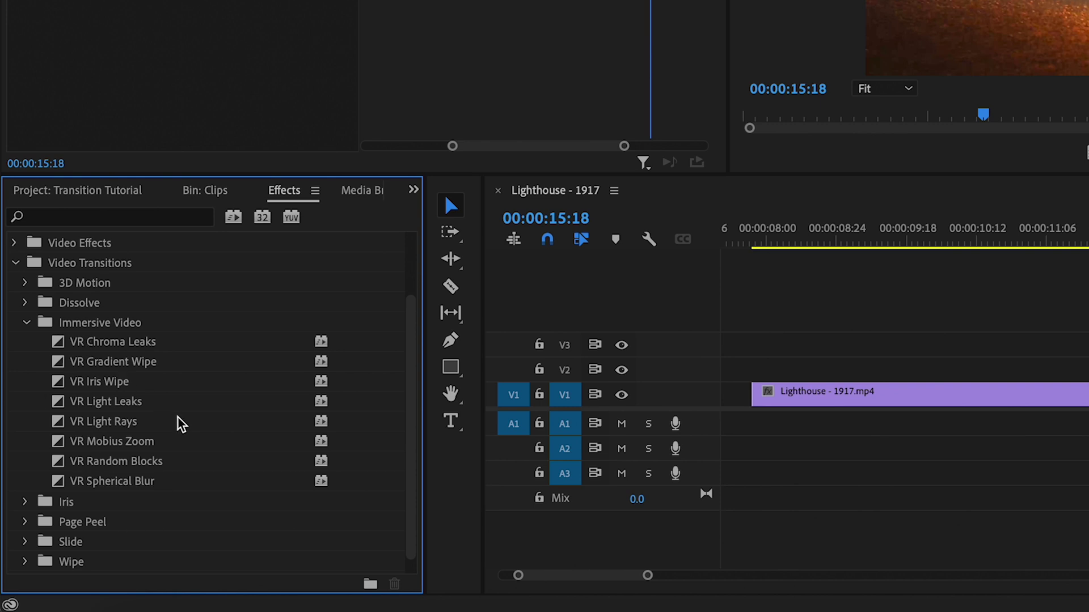
left_click(25, 324)
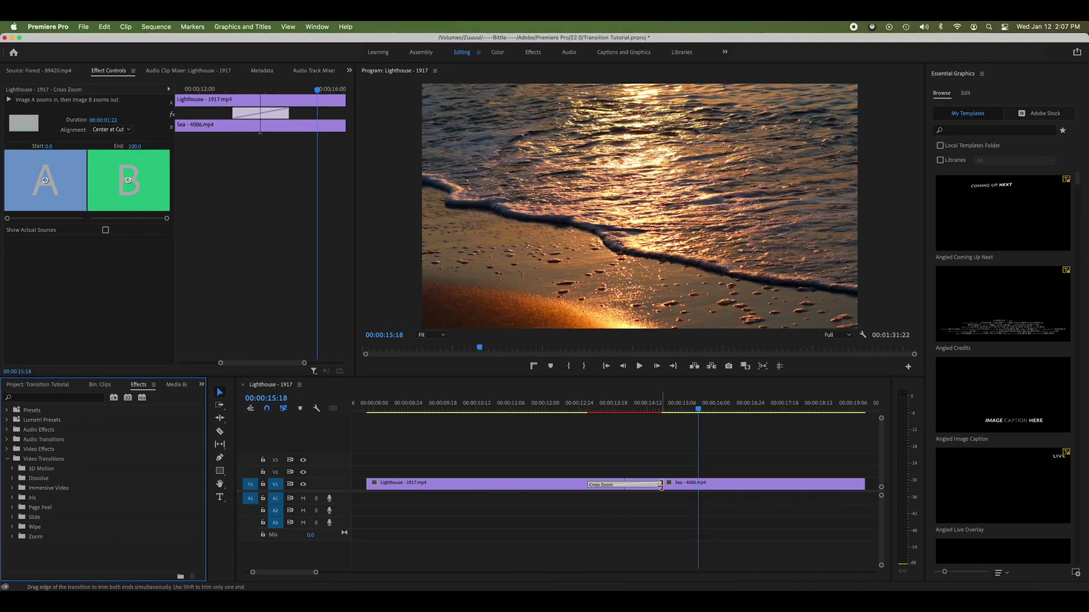
- Extend the Lighthouse–Sea Cross Zoom to 00:00:01:24 and move the playhead back to 00:00:12:21
mouse_move(659, 484)
left_mouse_down()
mouse_move(632, 483)
mouse_move(700, 486)
mouse_move(661, 483)
left_mouse_up()
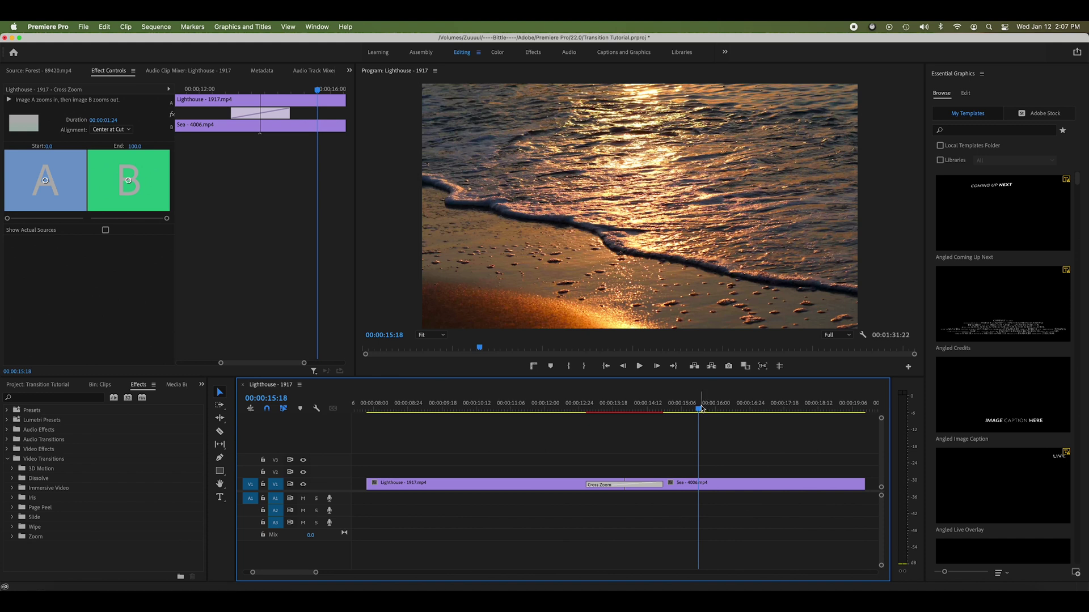
left_click_drag(700, 410, 577, 403)
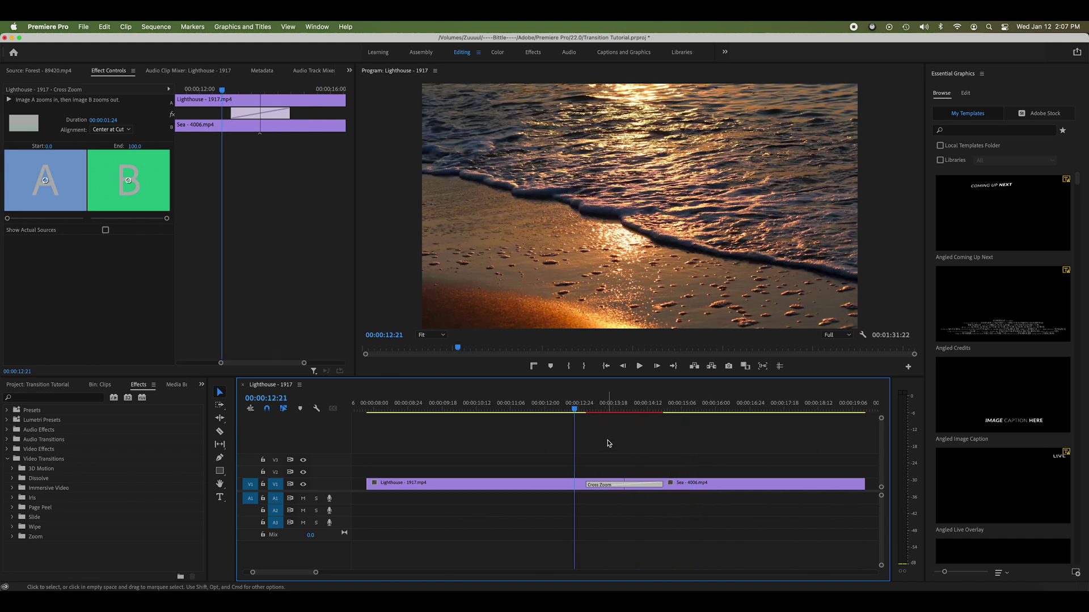
key("minus")
key("minus")
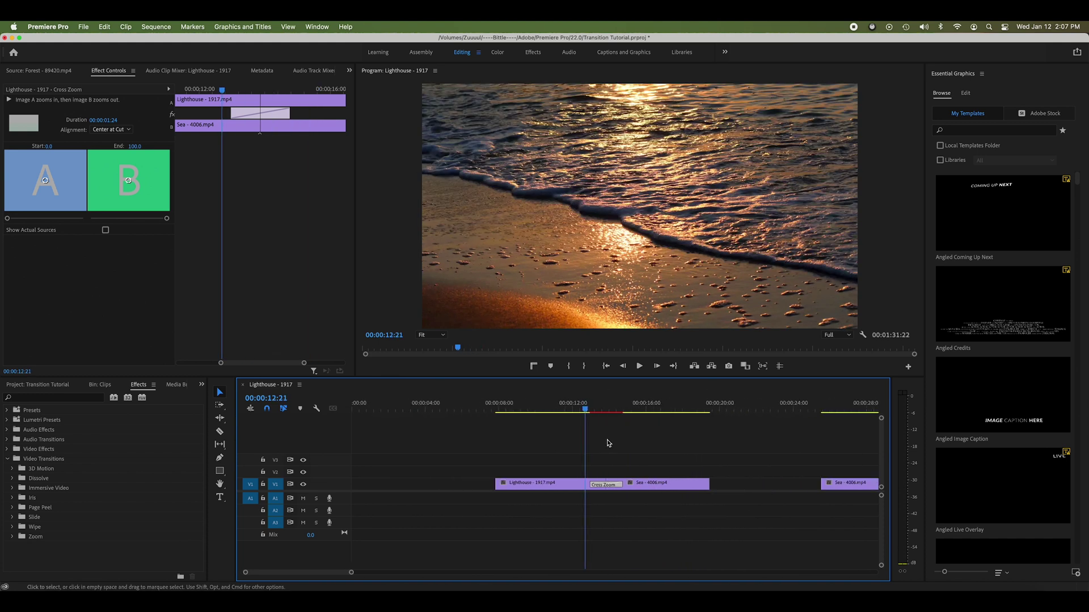